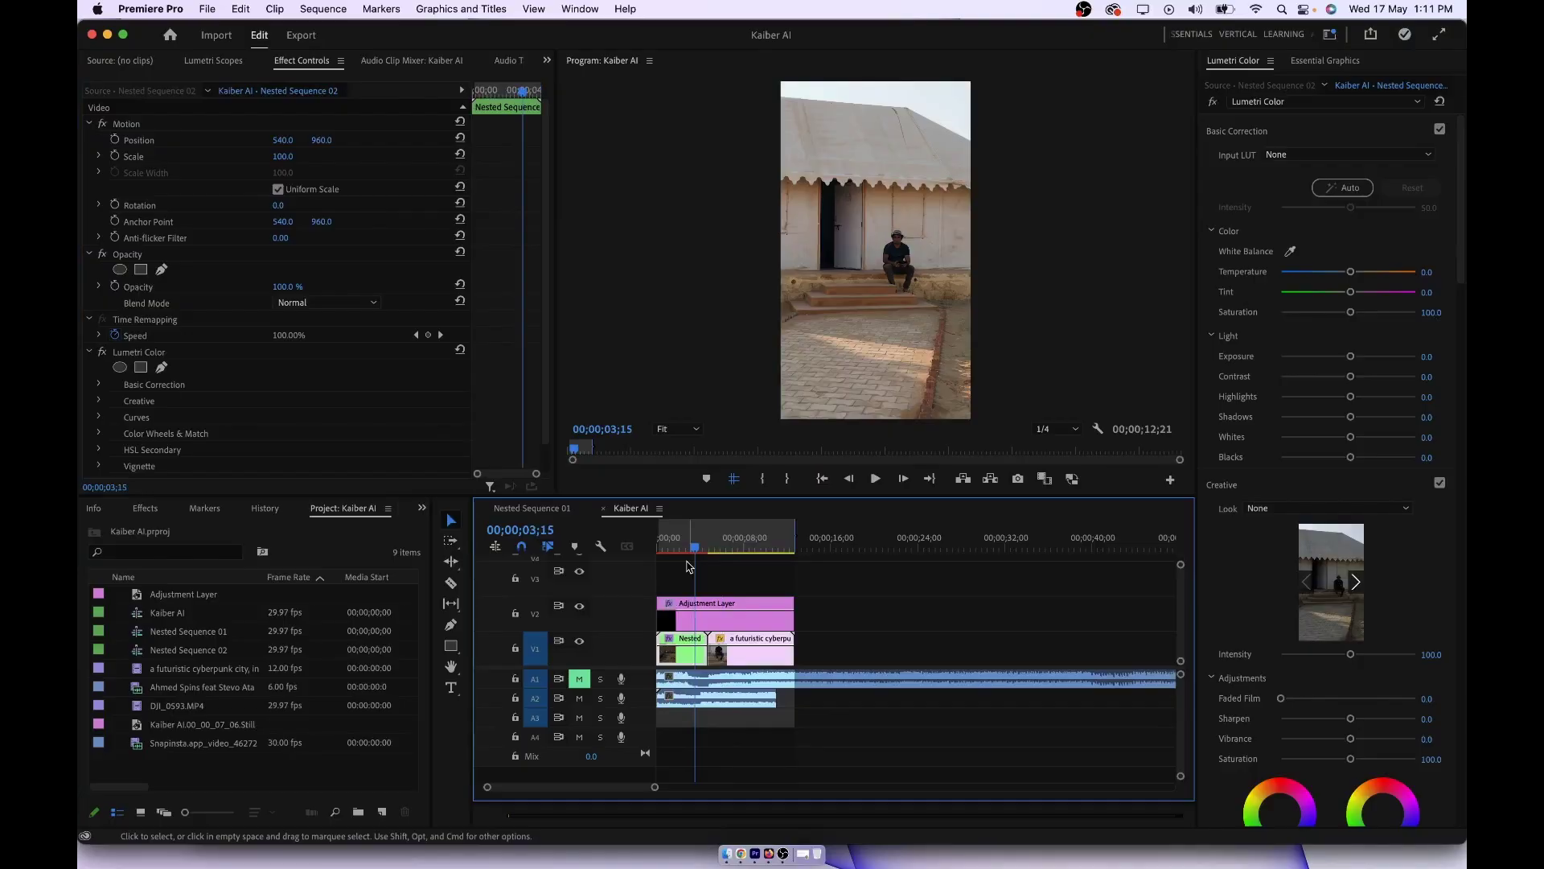
- Play the sequence, then park the playhead at 04;17 on the man sitting on the steps
key("space")
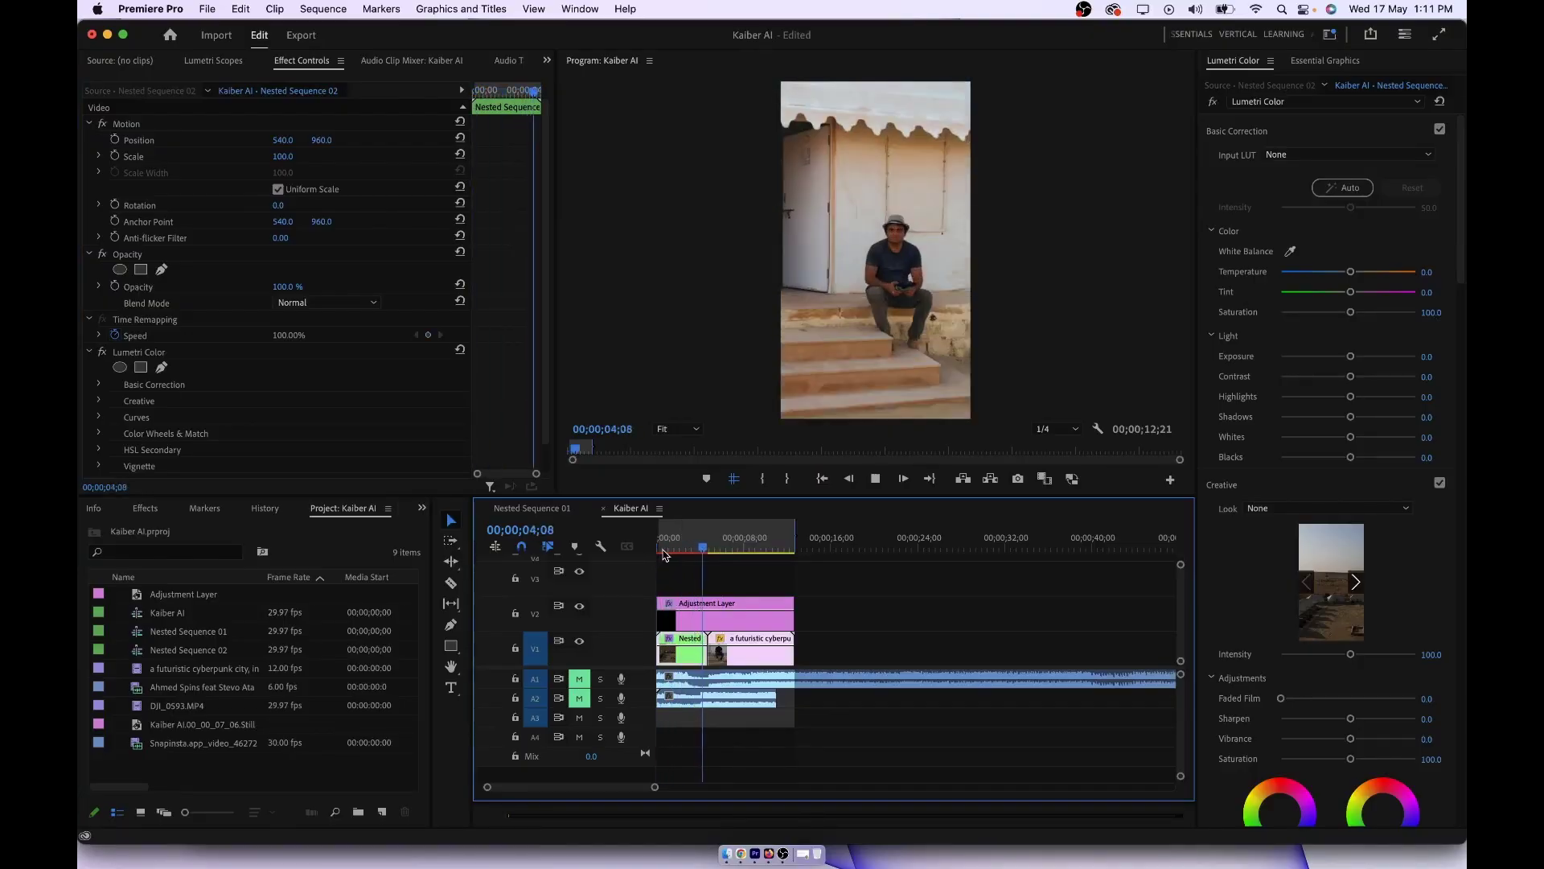
key("space")
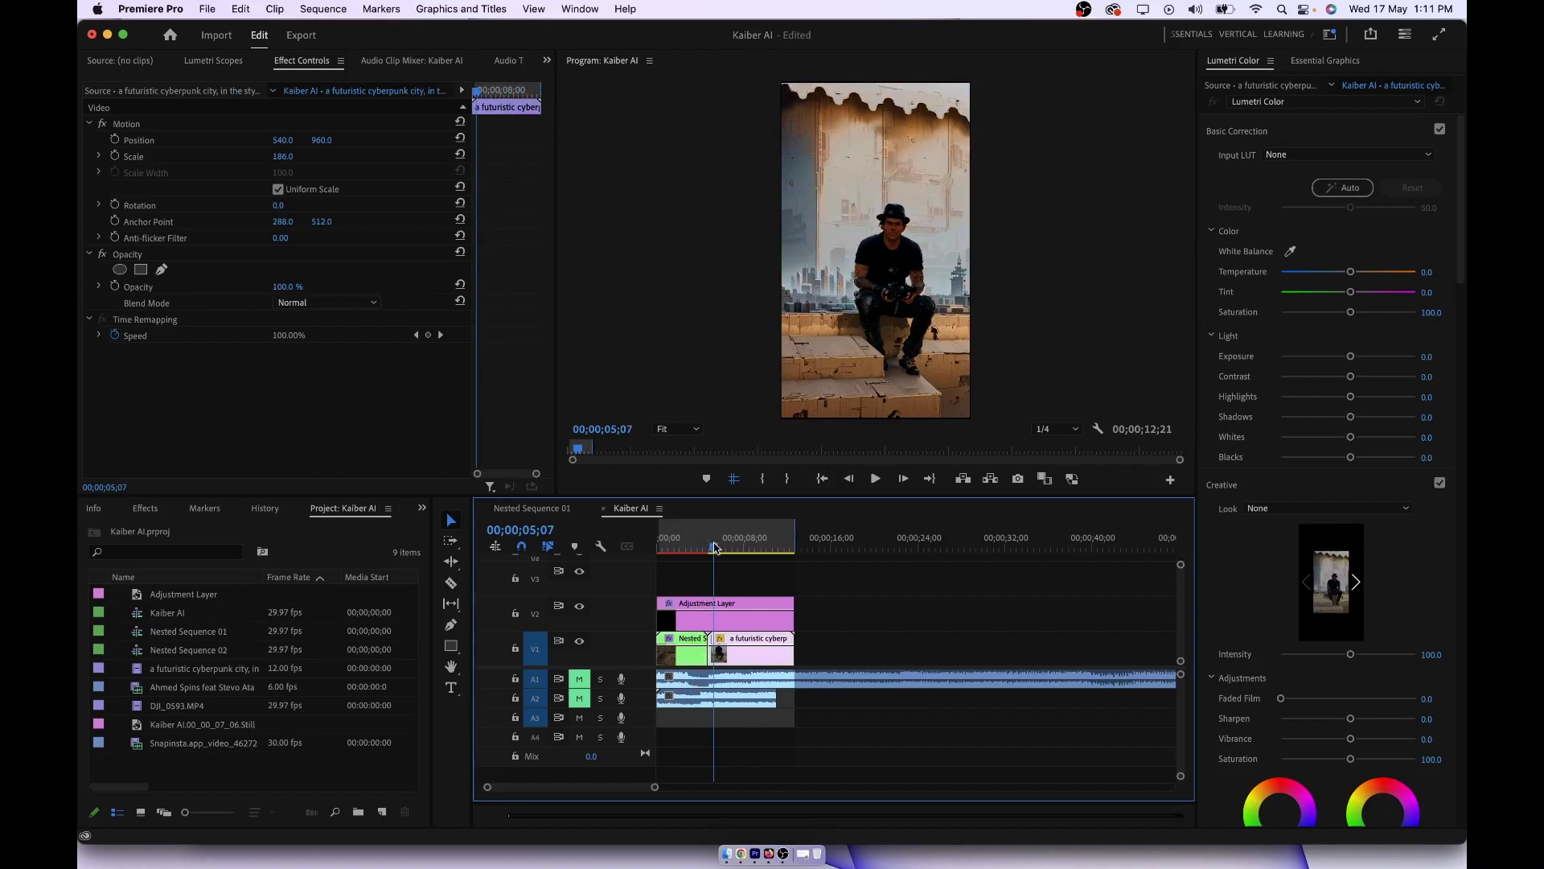
left_click(706, 551)
left_click_drag(706, 551, 706, 555)
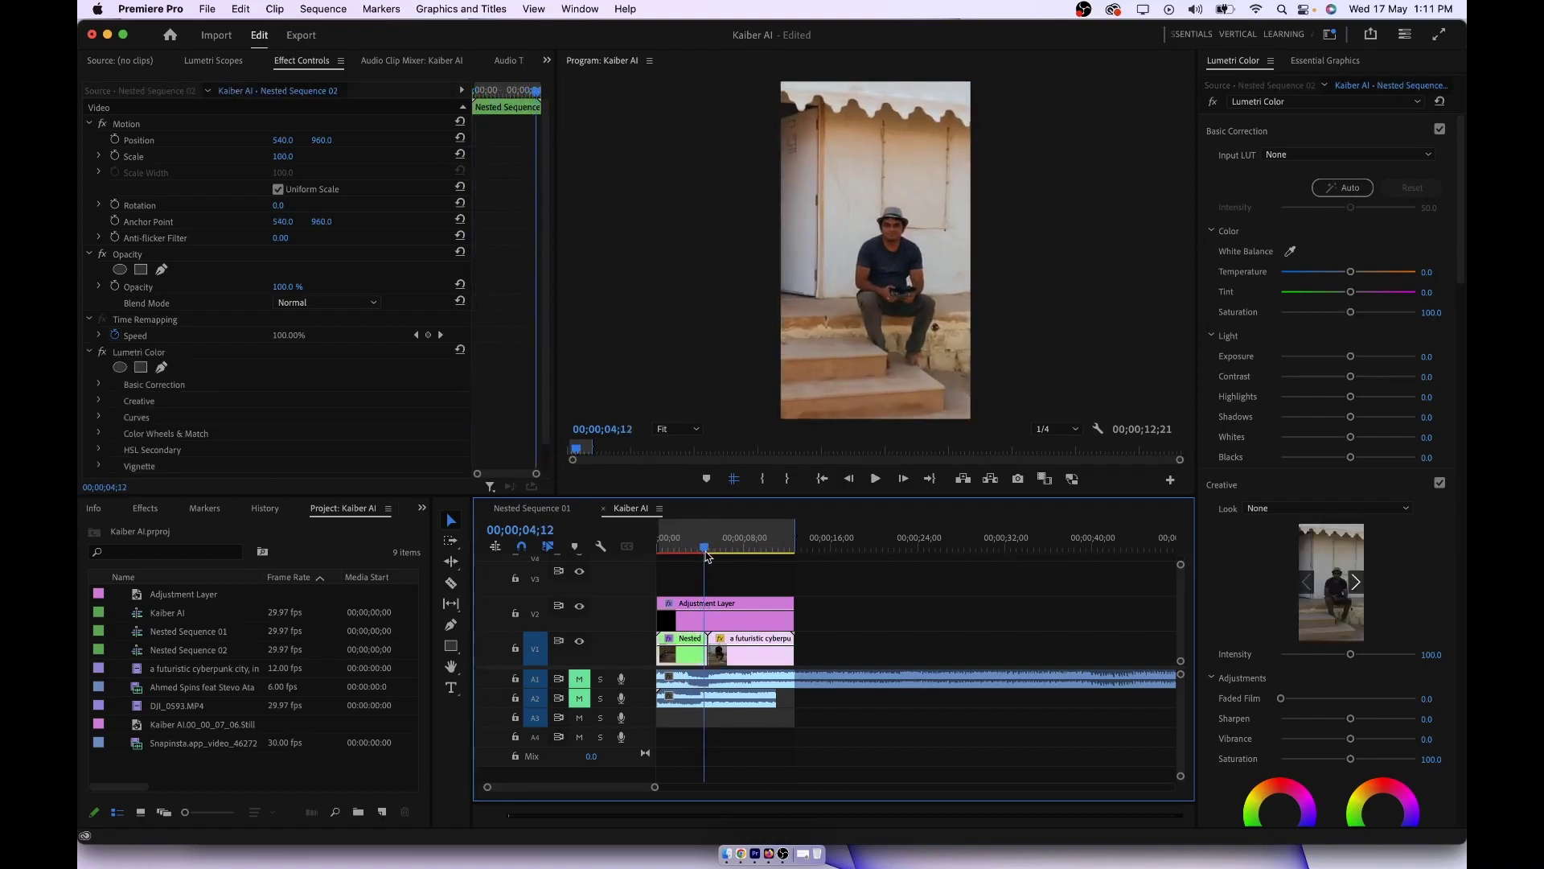
left_click(707, 553)
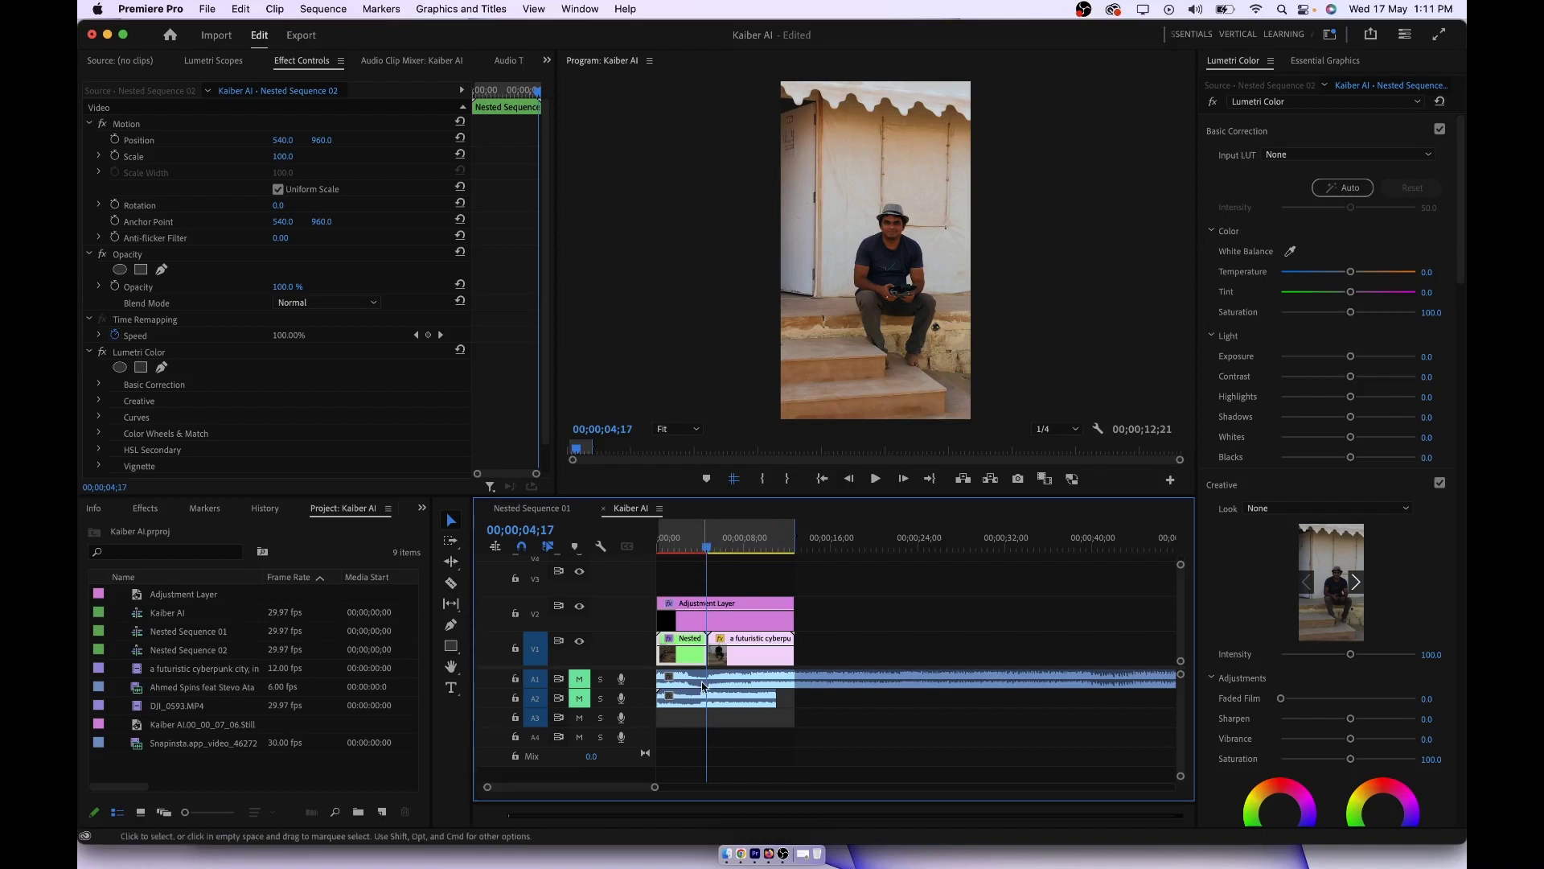
left_click(1018, 480)
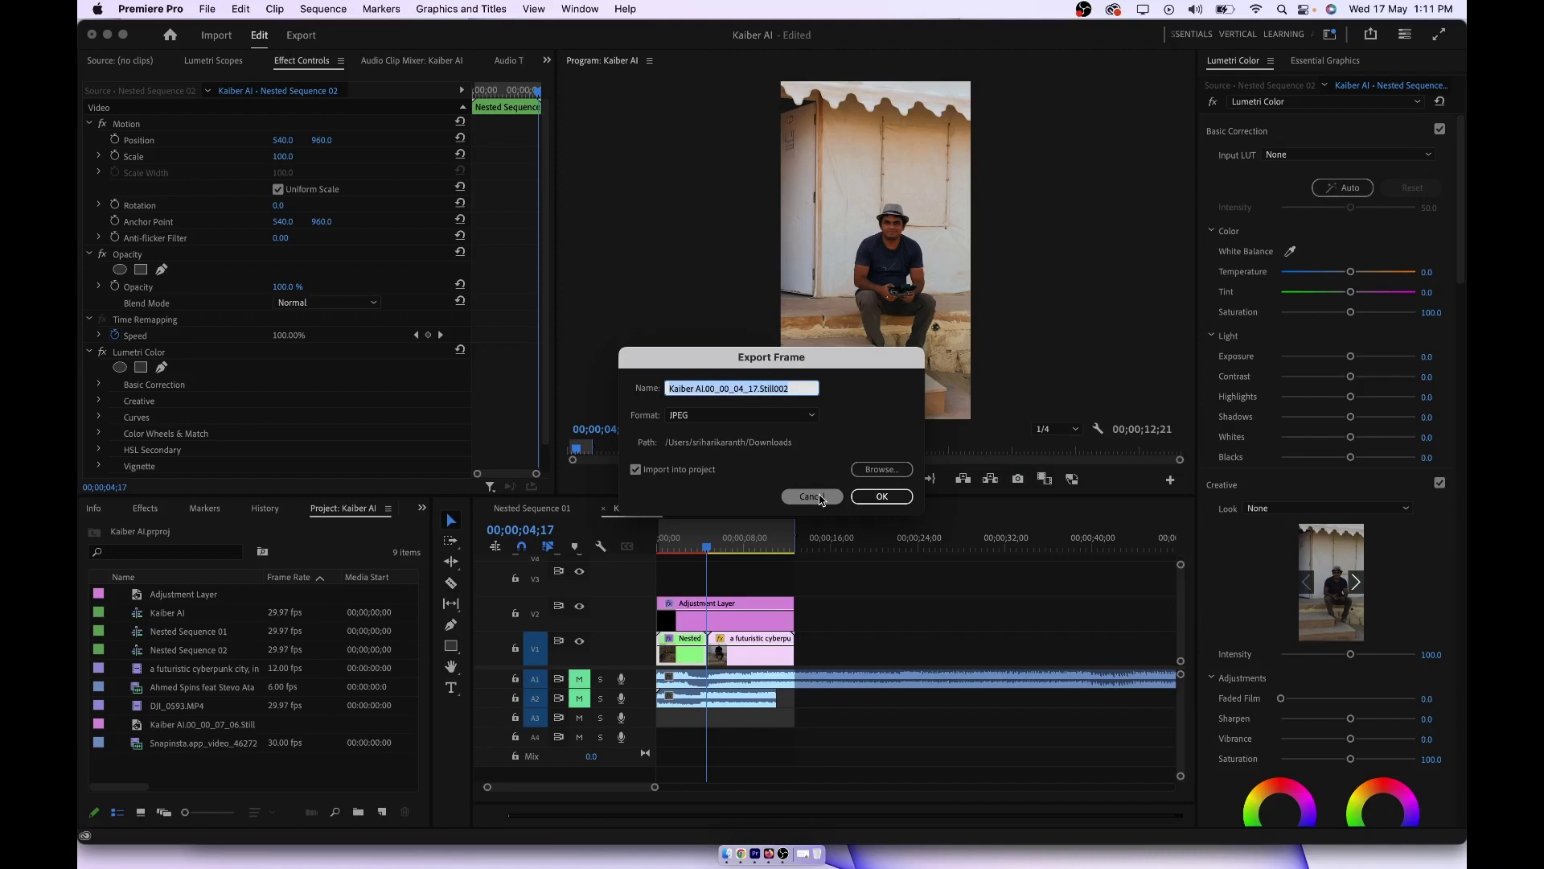
left_click(814, 496)
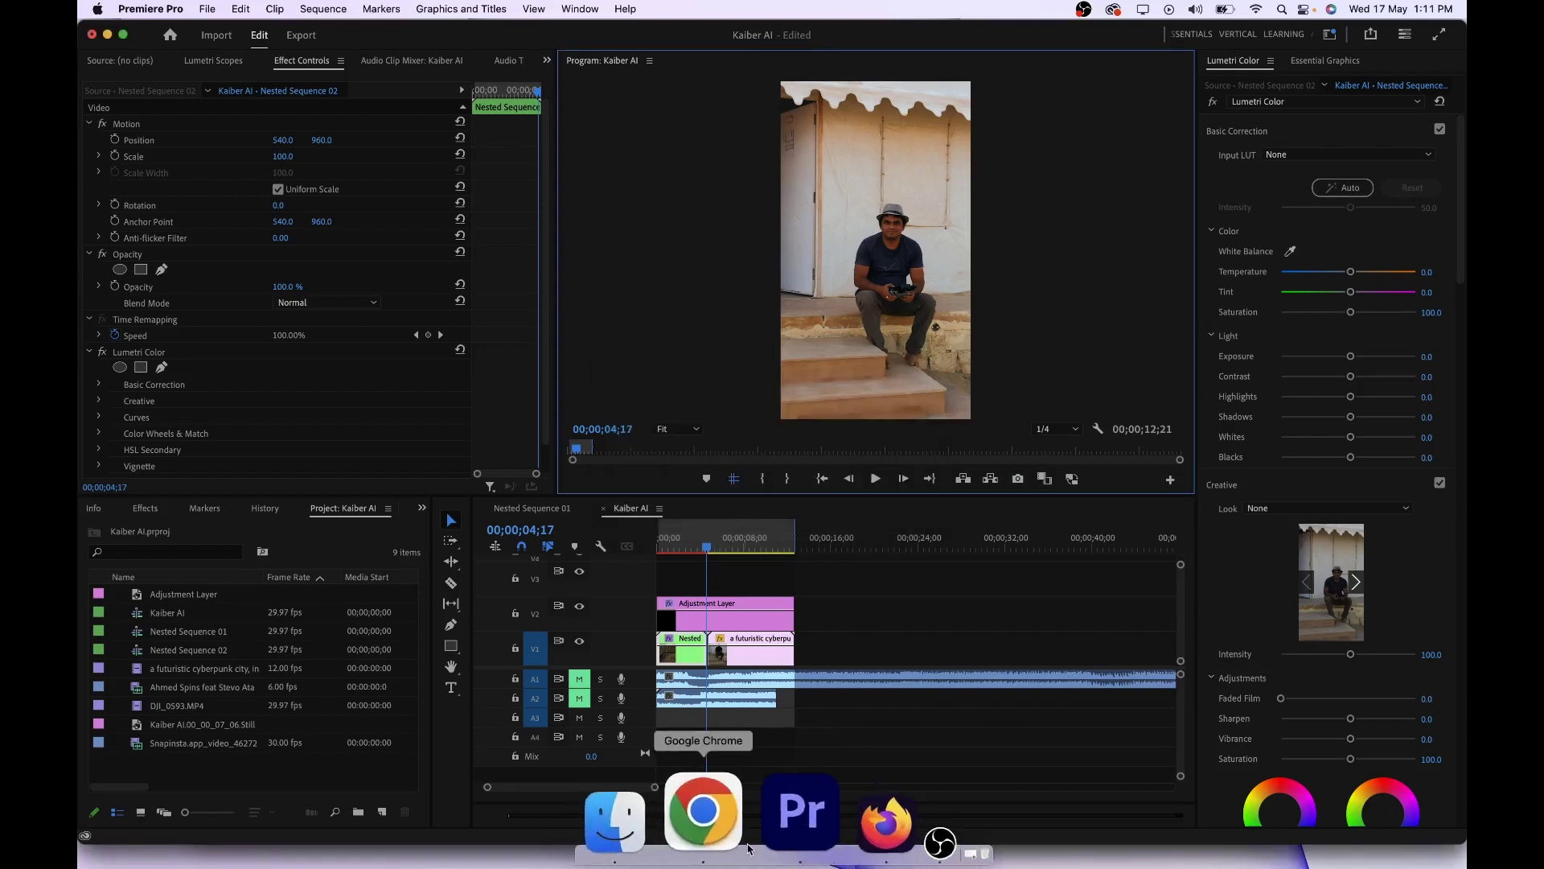
- In Chrome, bring up Kaiber's My Plan page with Monthly billing prices shown
left_click(704, 814)
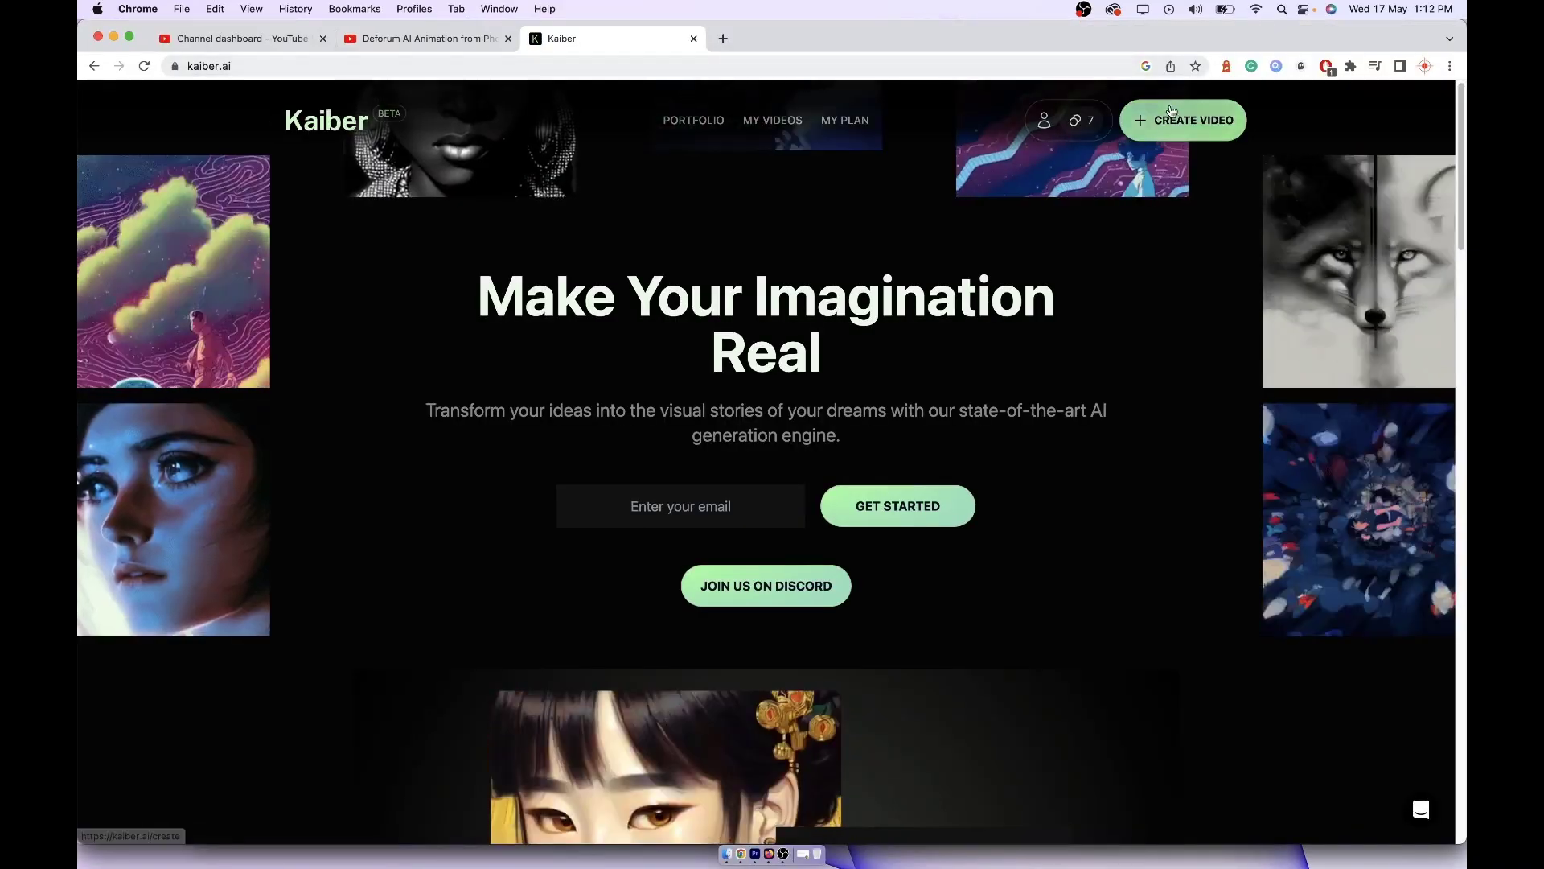
left_click(1171, 111)
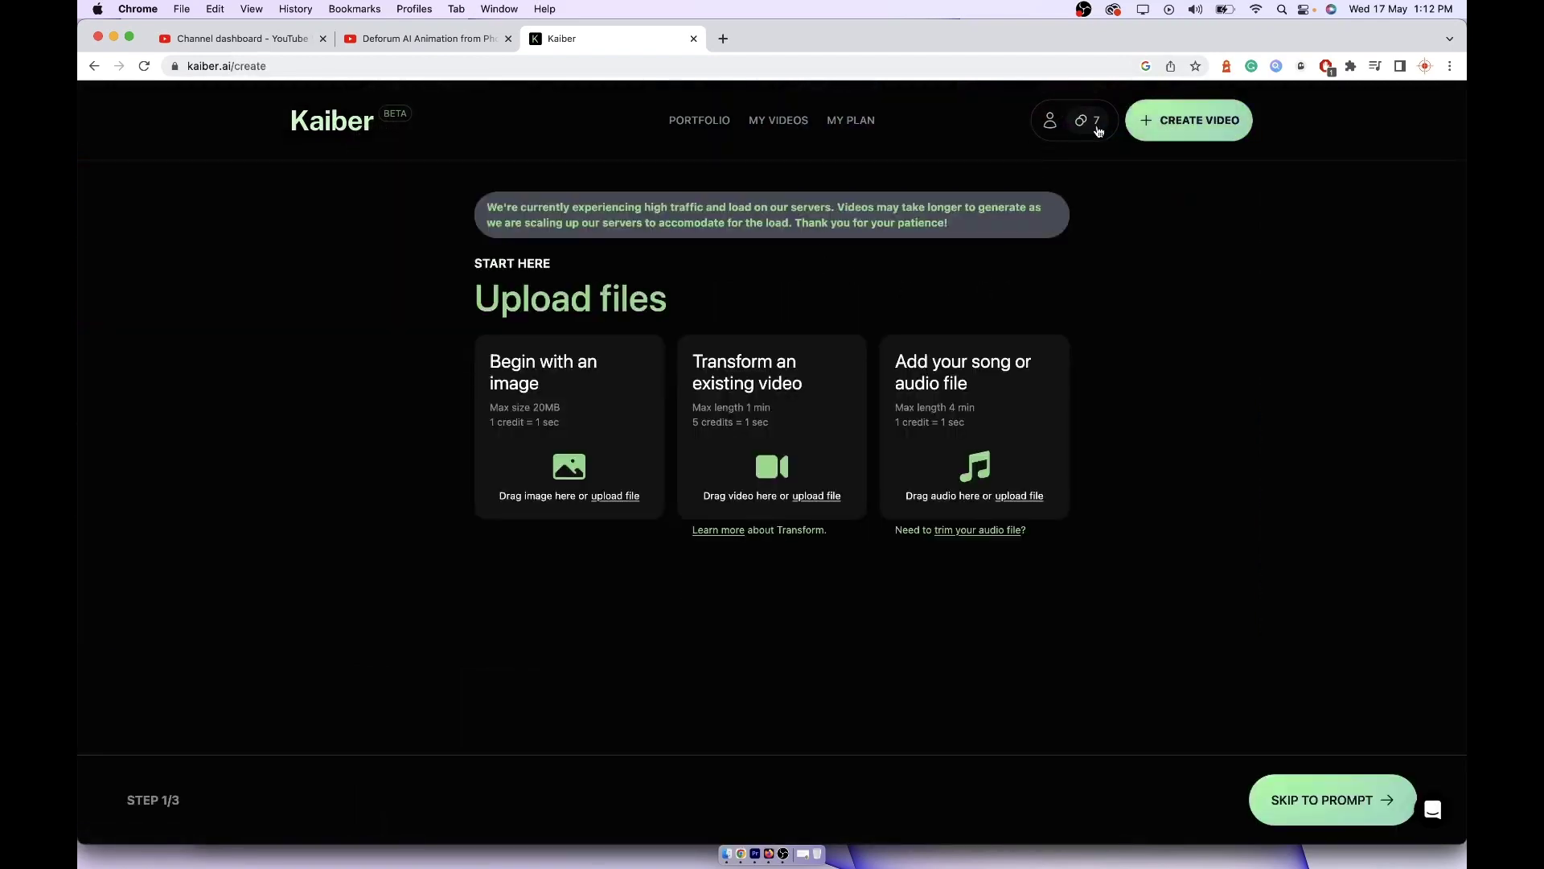
left_click(854, 122)
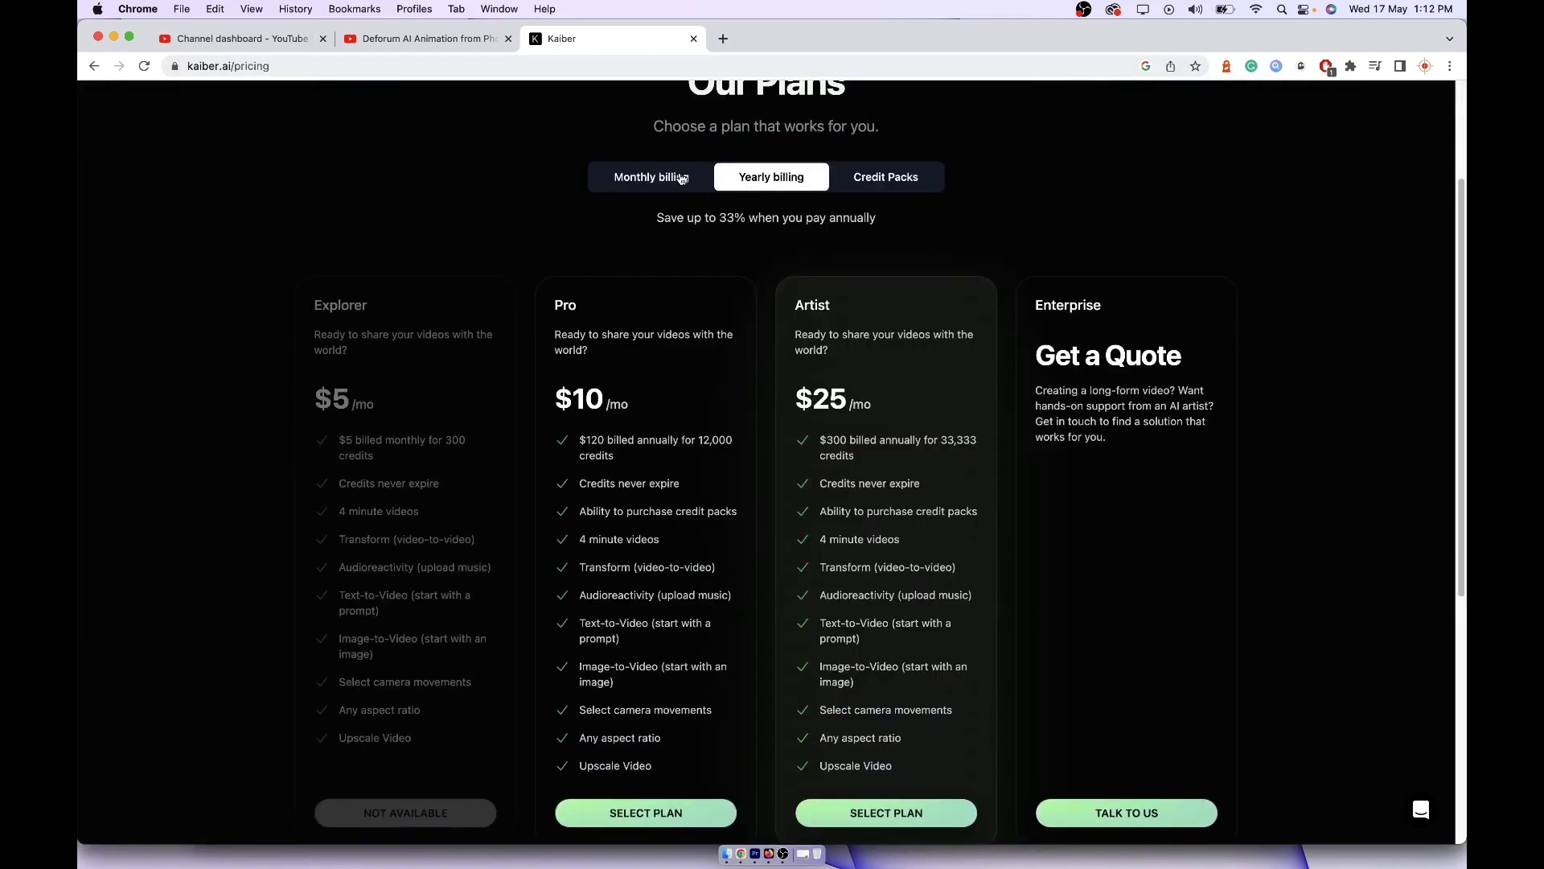
left_click(681, 179)
- Look over the monthly plans, then return to the Create Video page
scroll(713, 258, "down", 3)
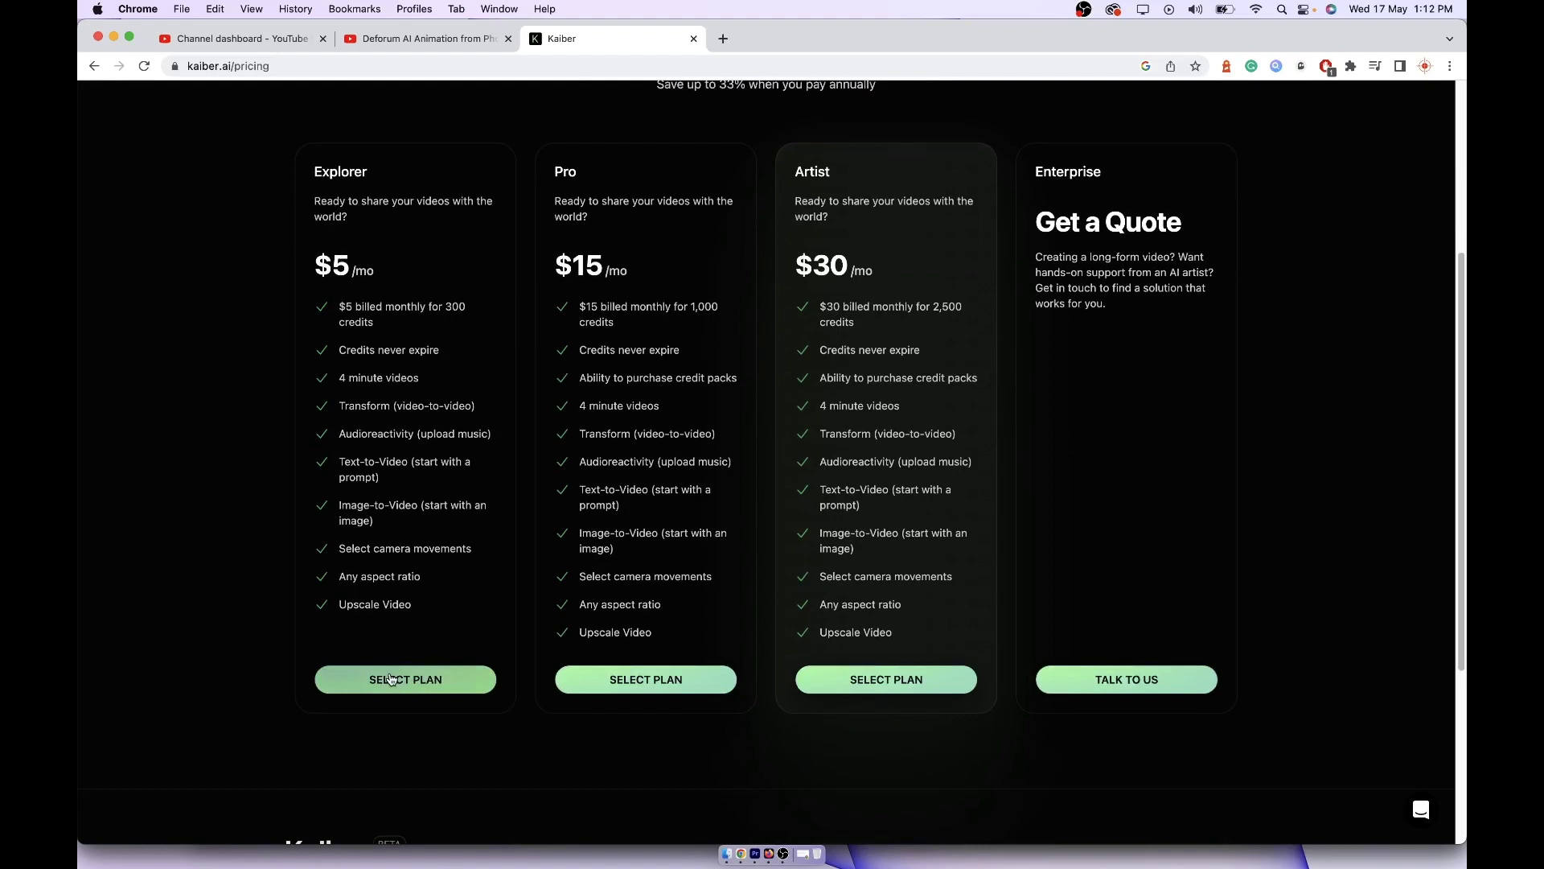
scroll(389, 679, "up", 2)
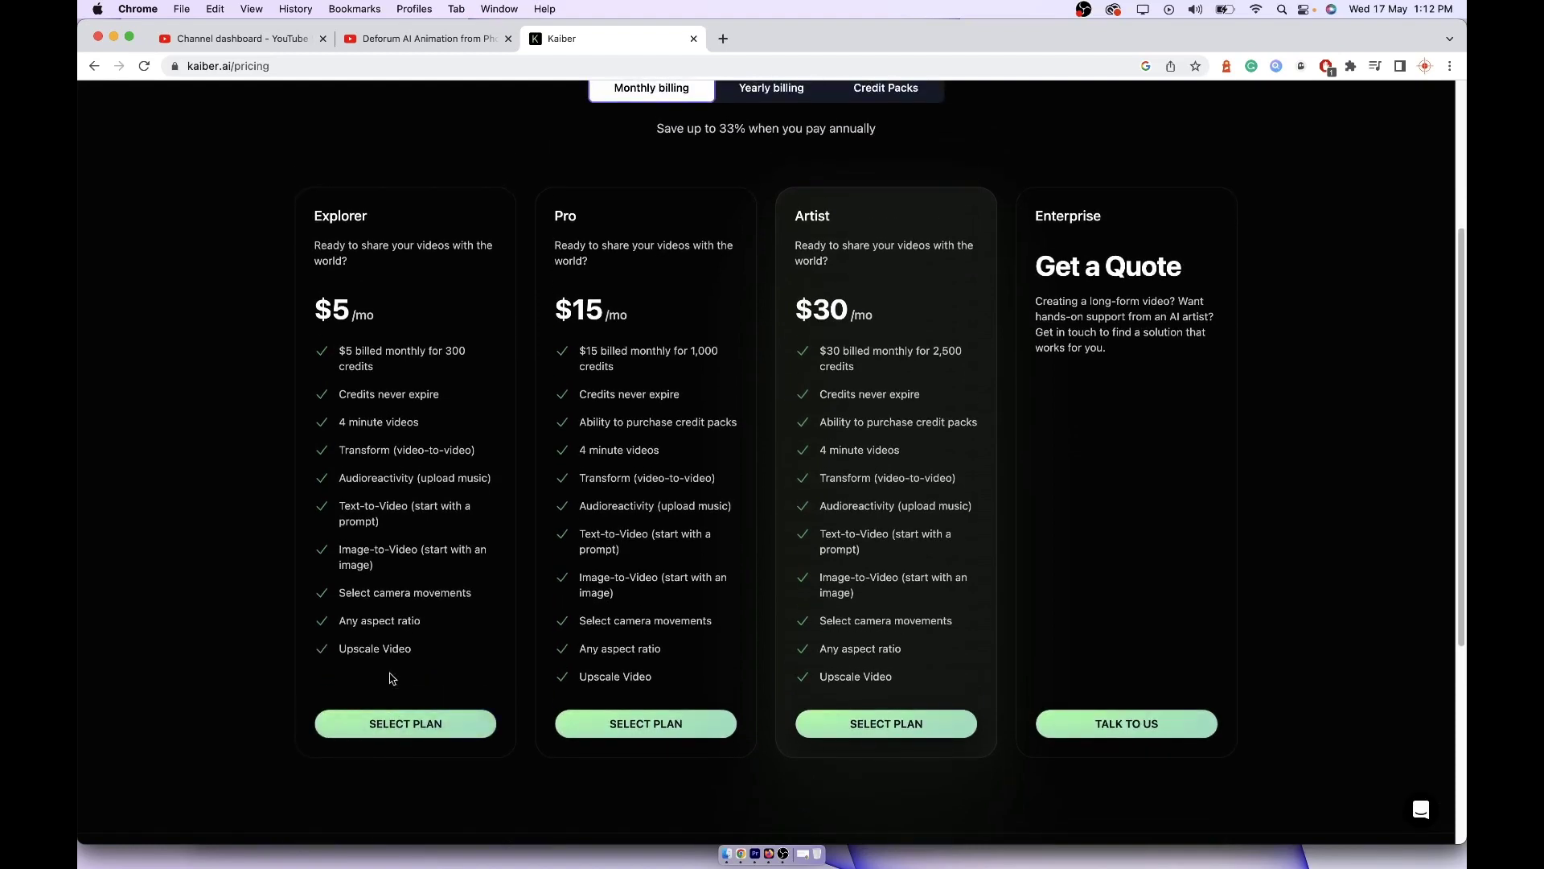
scroll(389, 678, "up", 6)
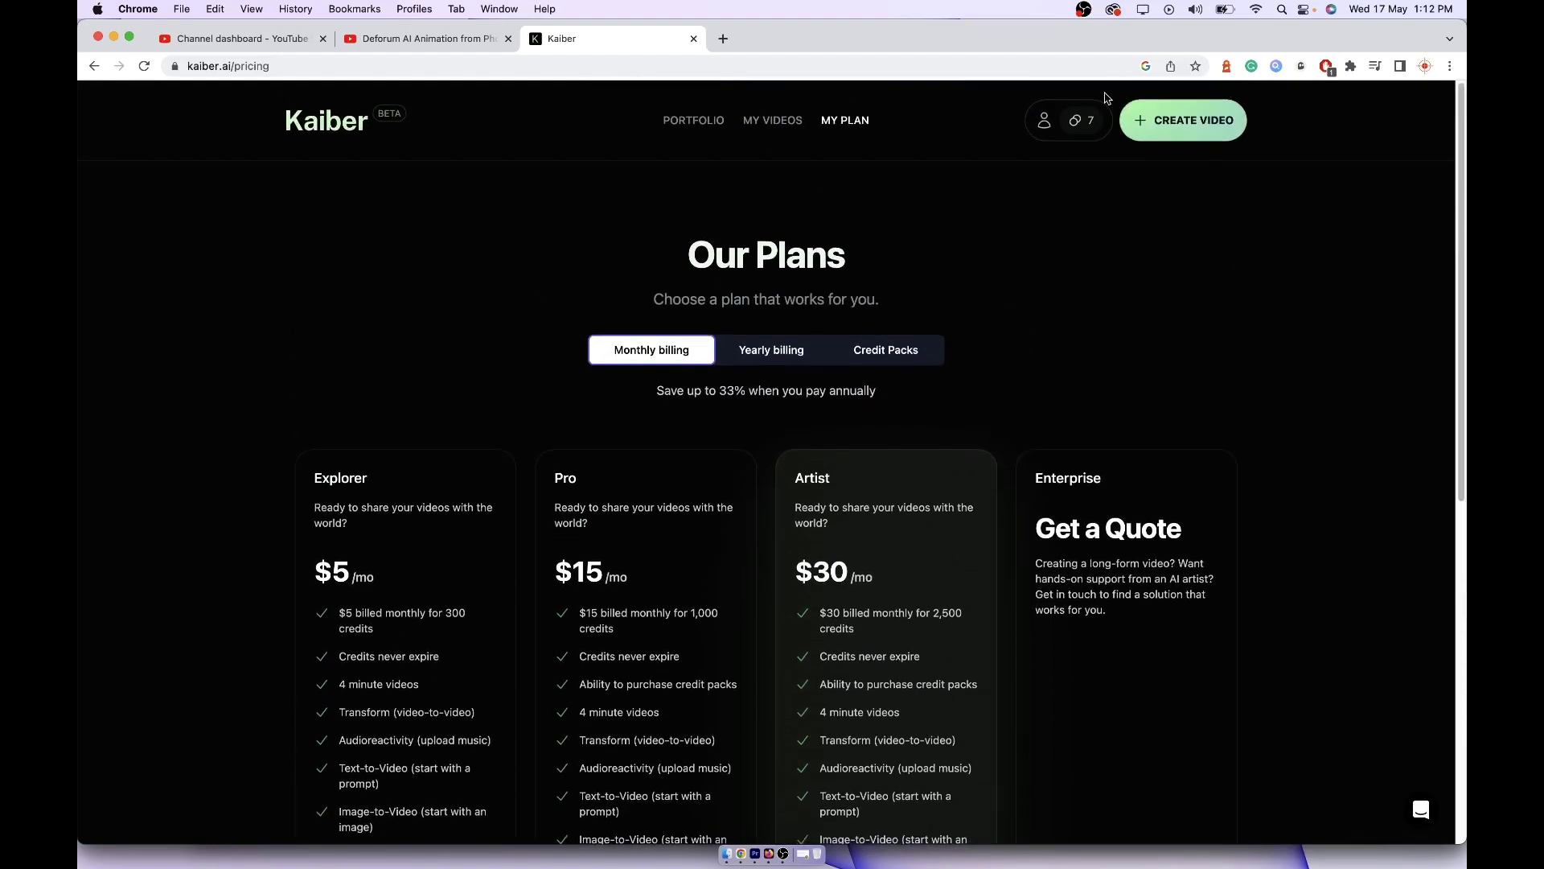
left_click(1068, 121)
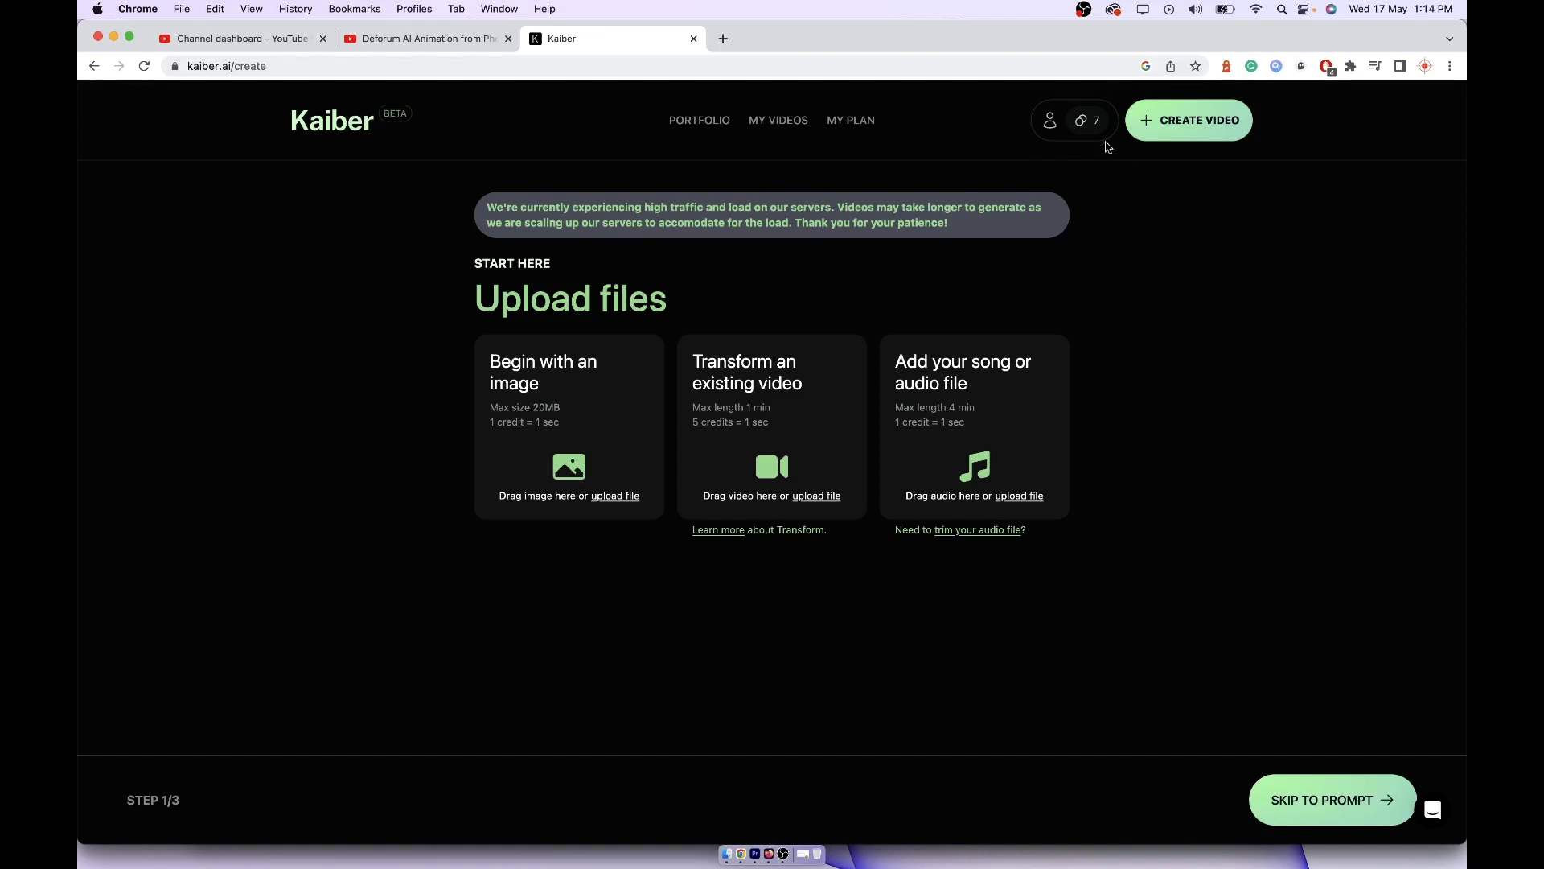
left_click(1065, 123)
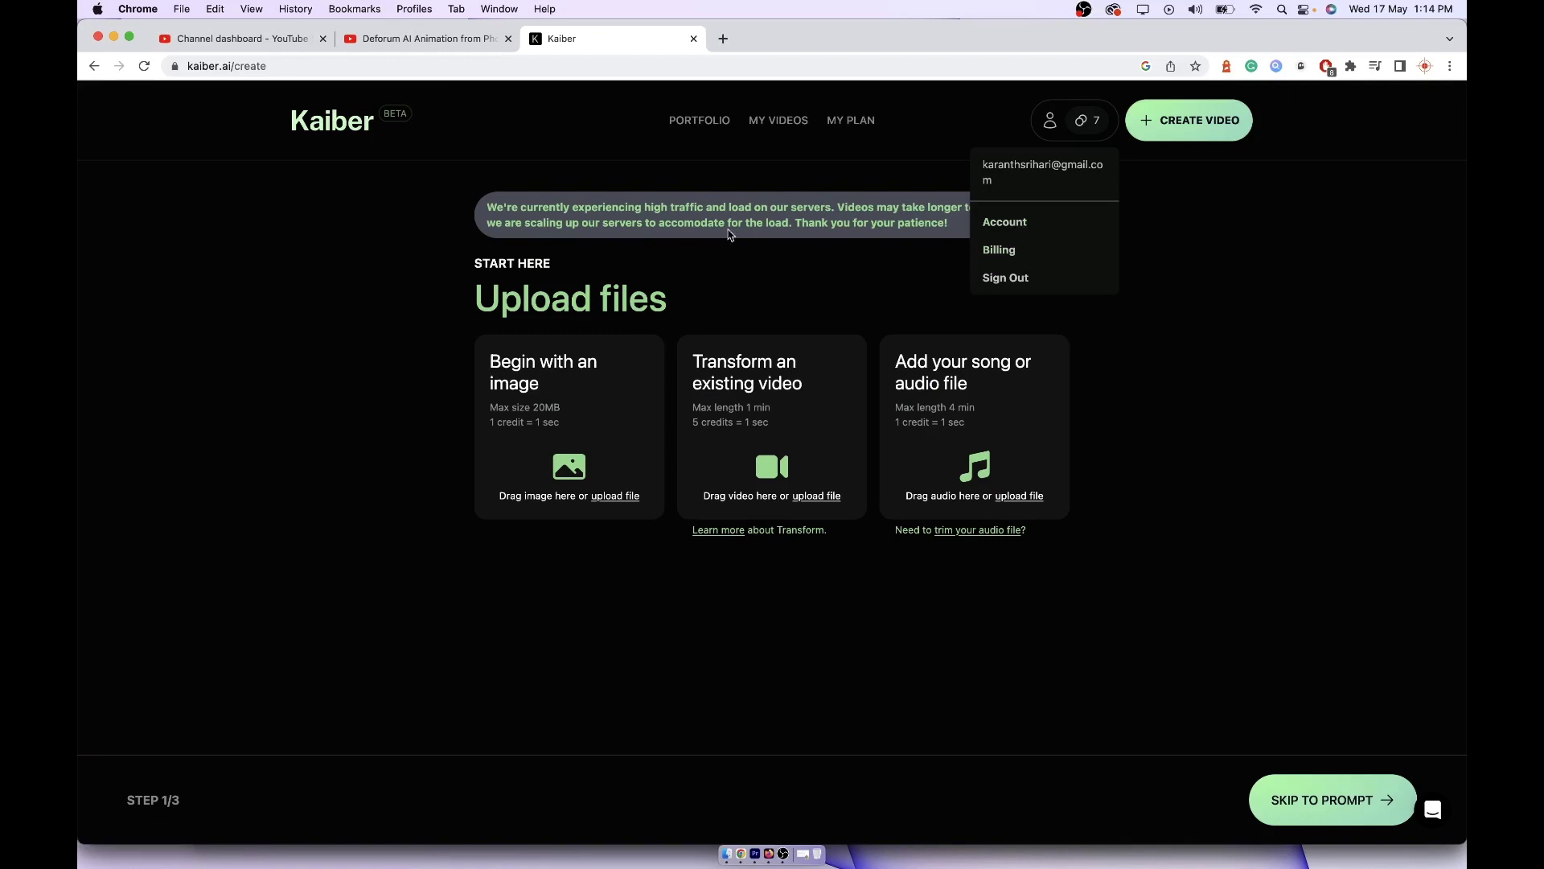
- Upload the exported still frame JPEG and continue to the prompt step
left_click(768, 280)
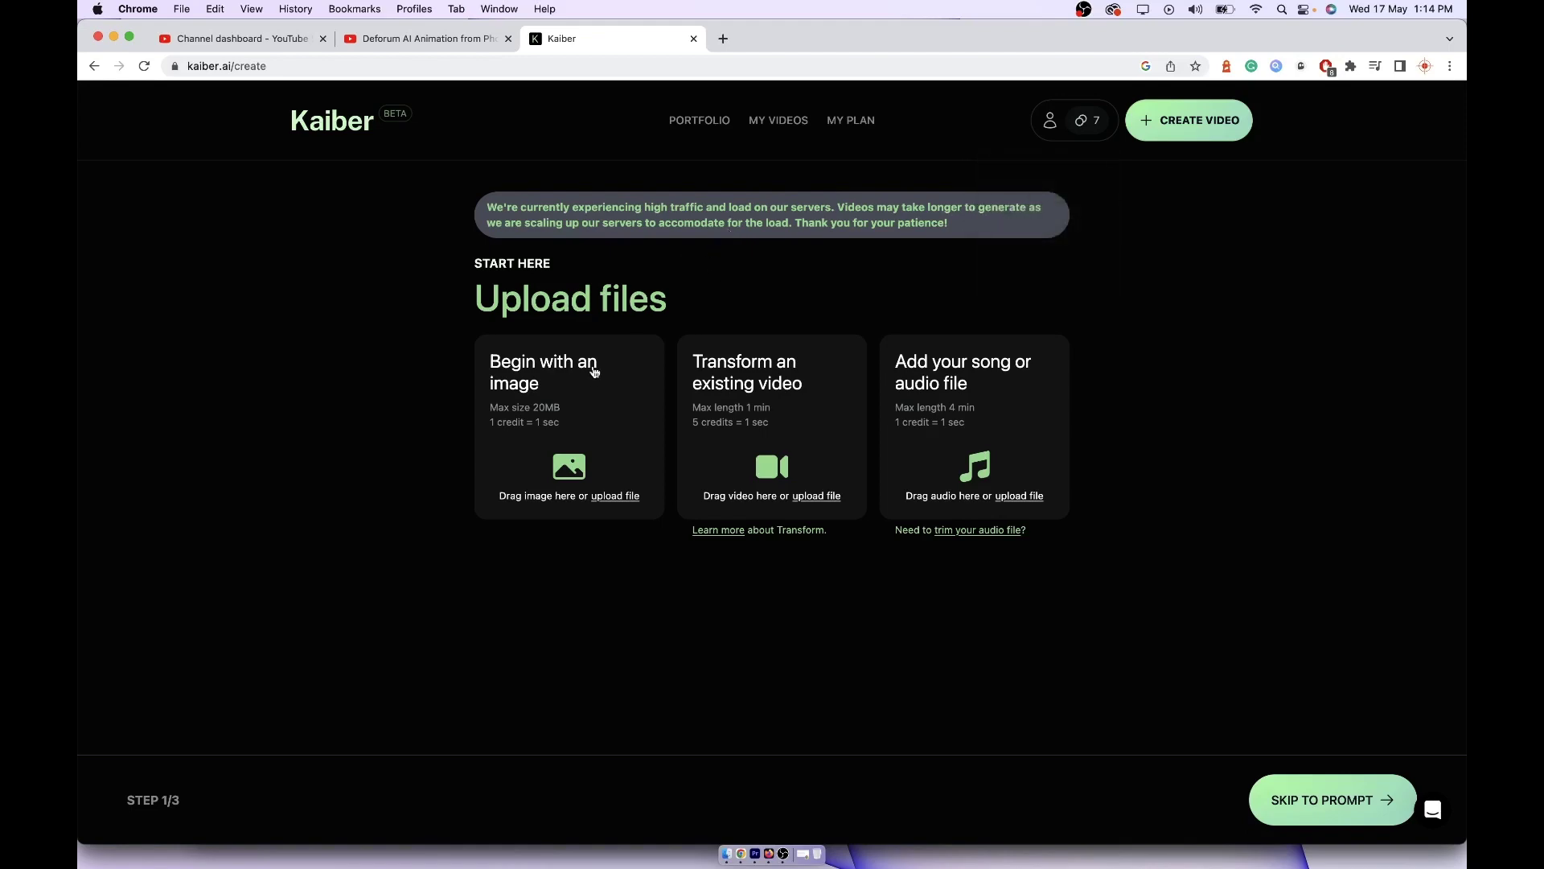
left_click(608, 497)
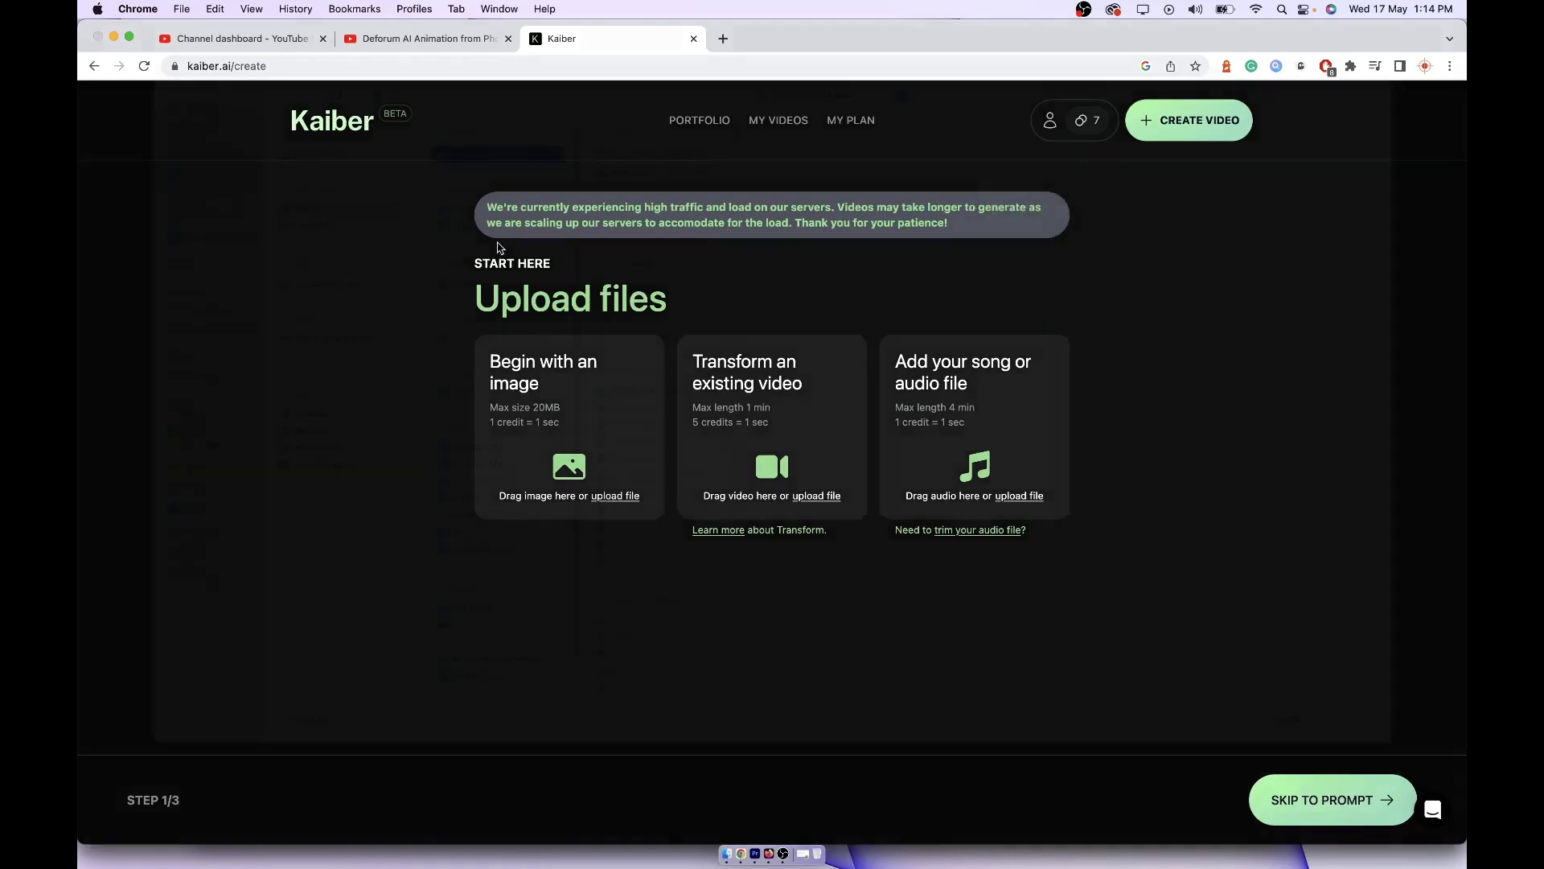
left_click(337, 373)
key("Return")
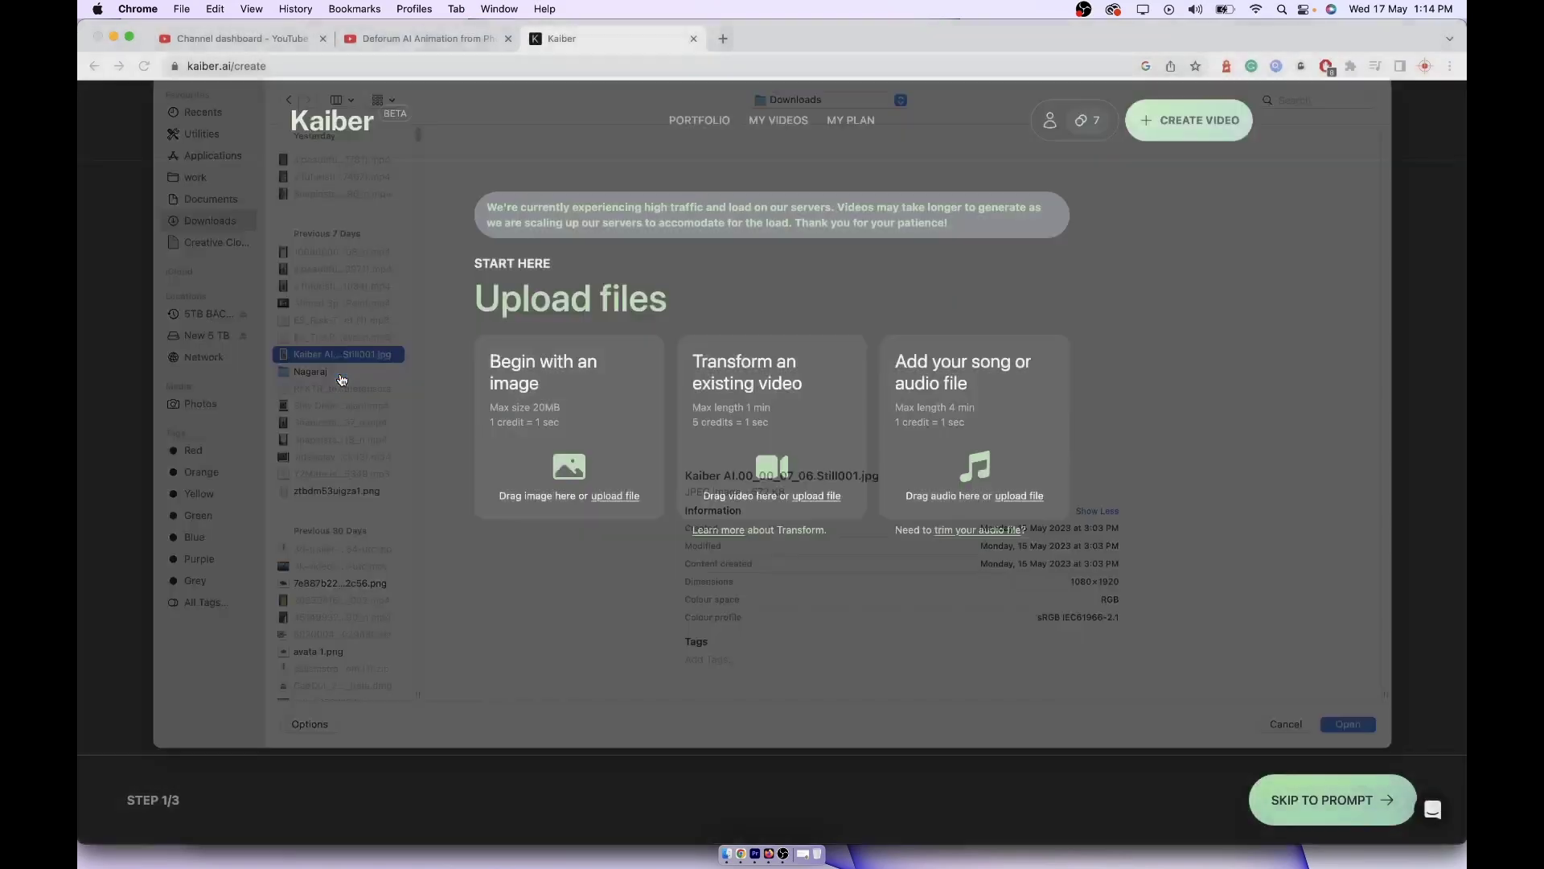
scroll(723, 575, "down", 2)
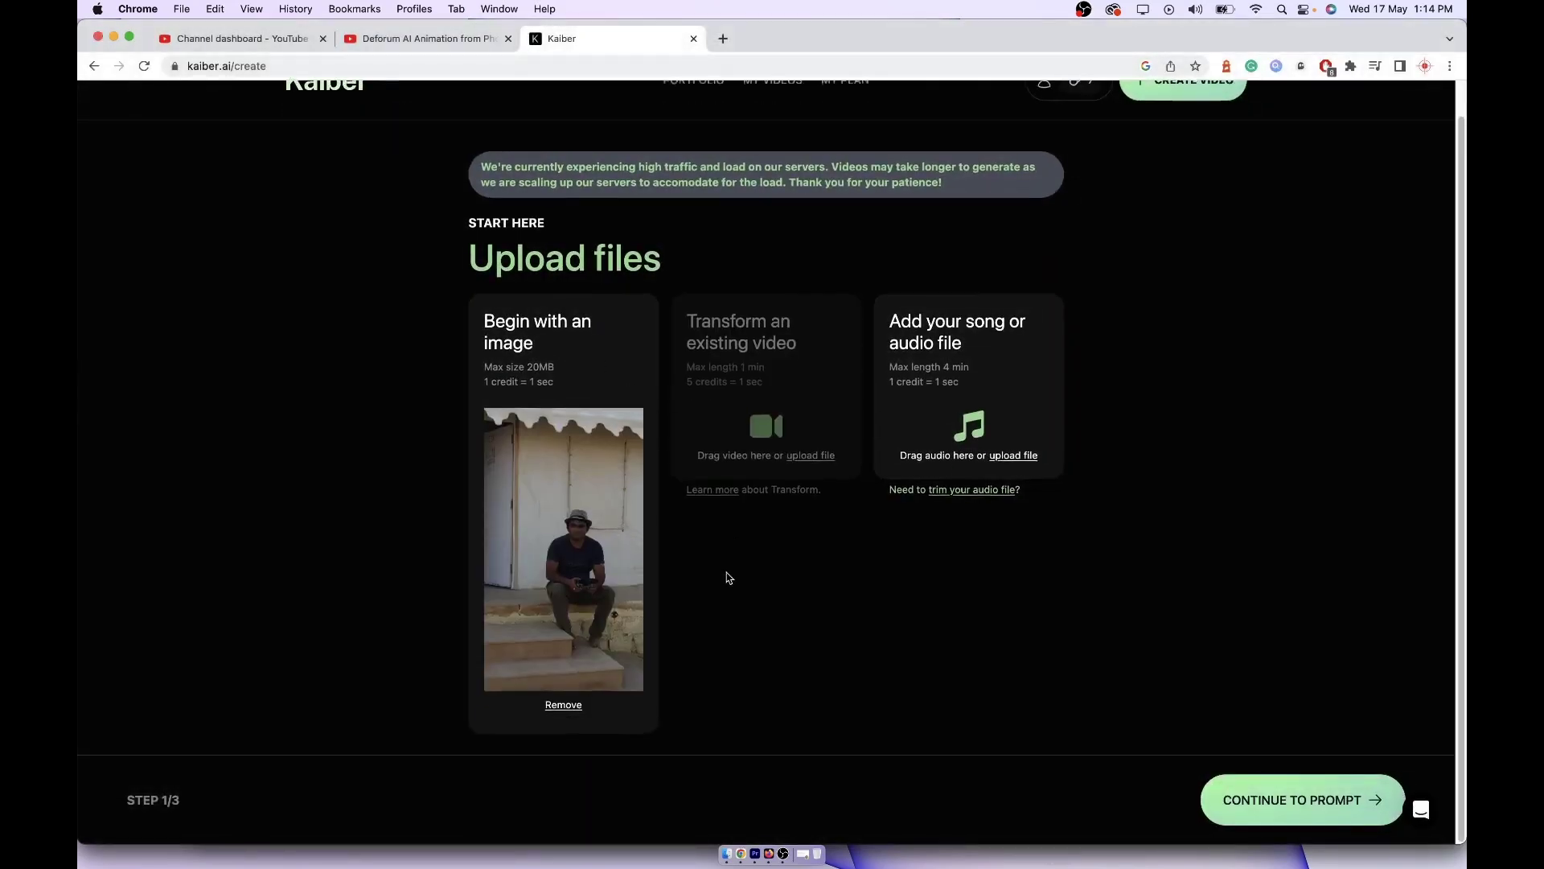
left_click(1287, 799)
- Set the subject to A Futuristic Cyberpunk City and the art style to Steampunk
left_click(1163, 468)
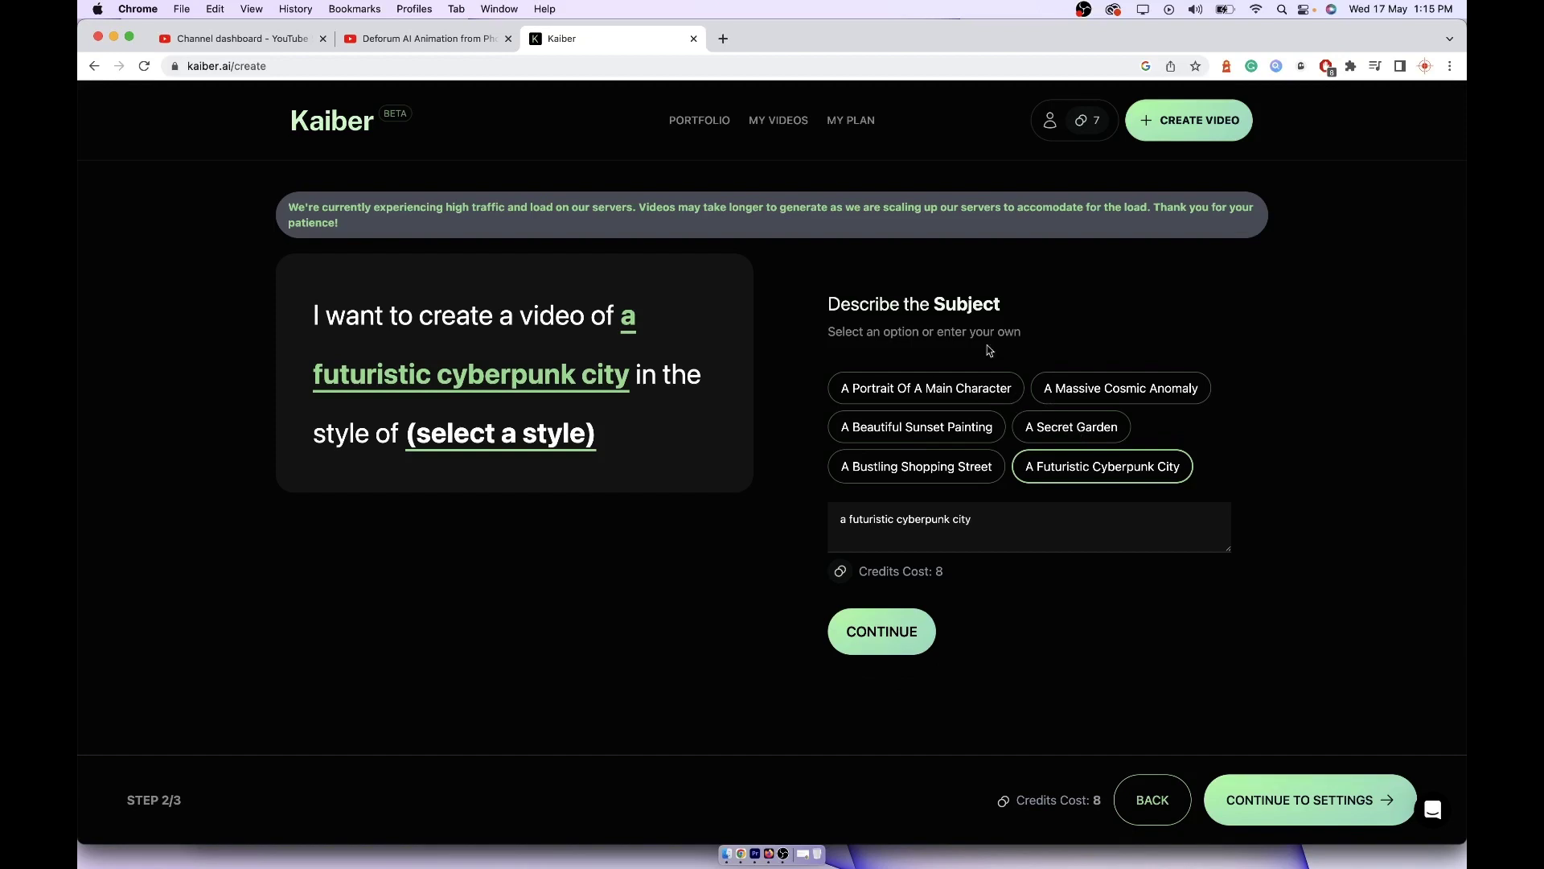
left_click(883, 647)
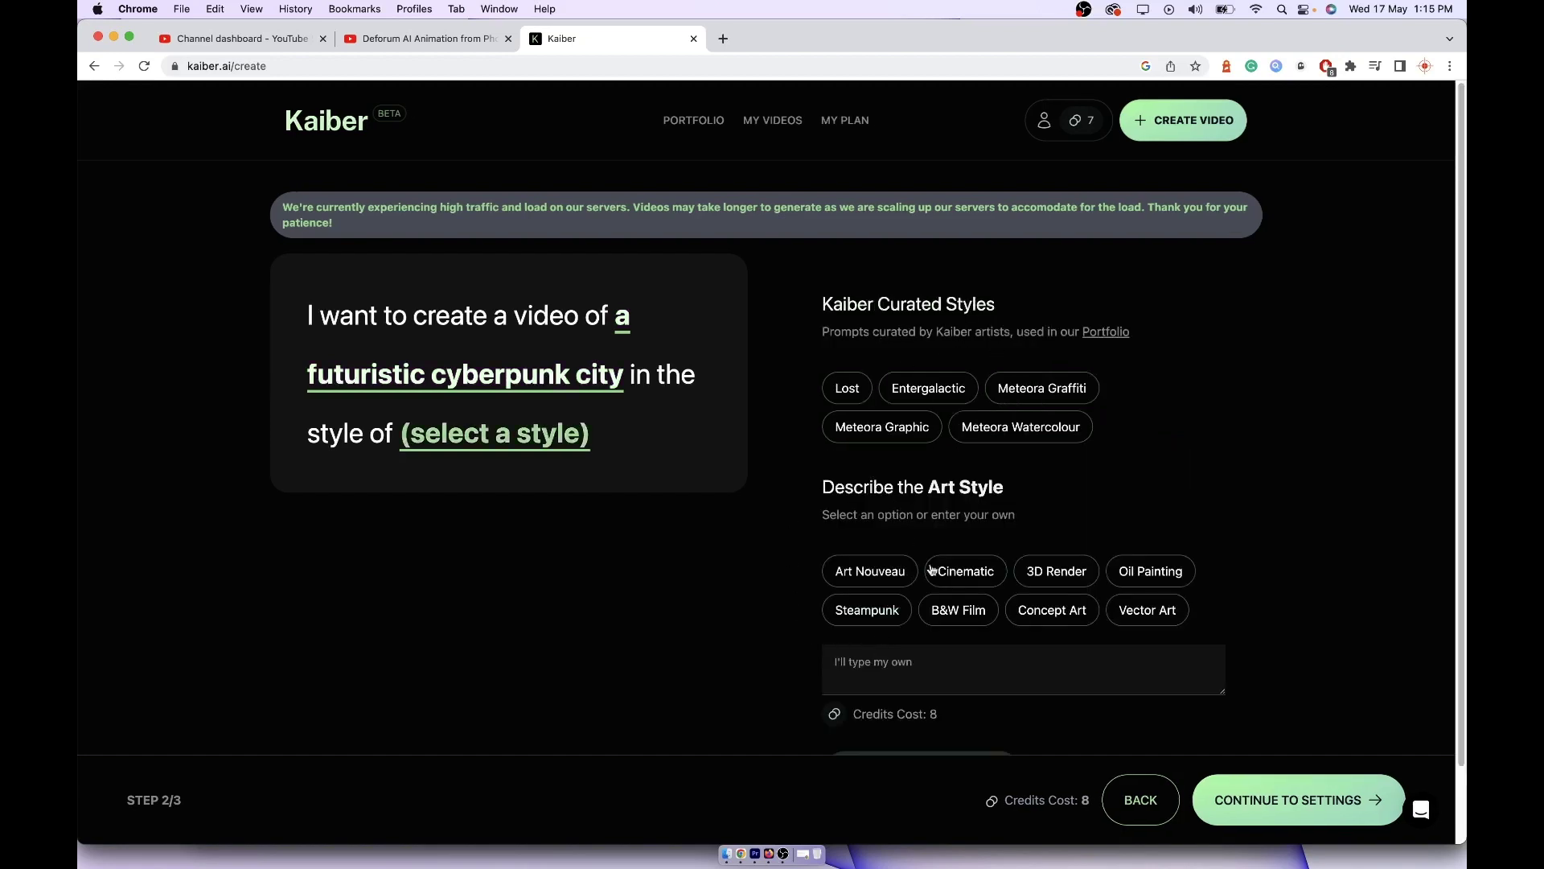
left_click(885, 608)
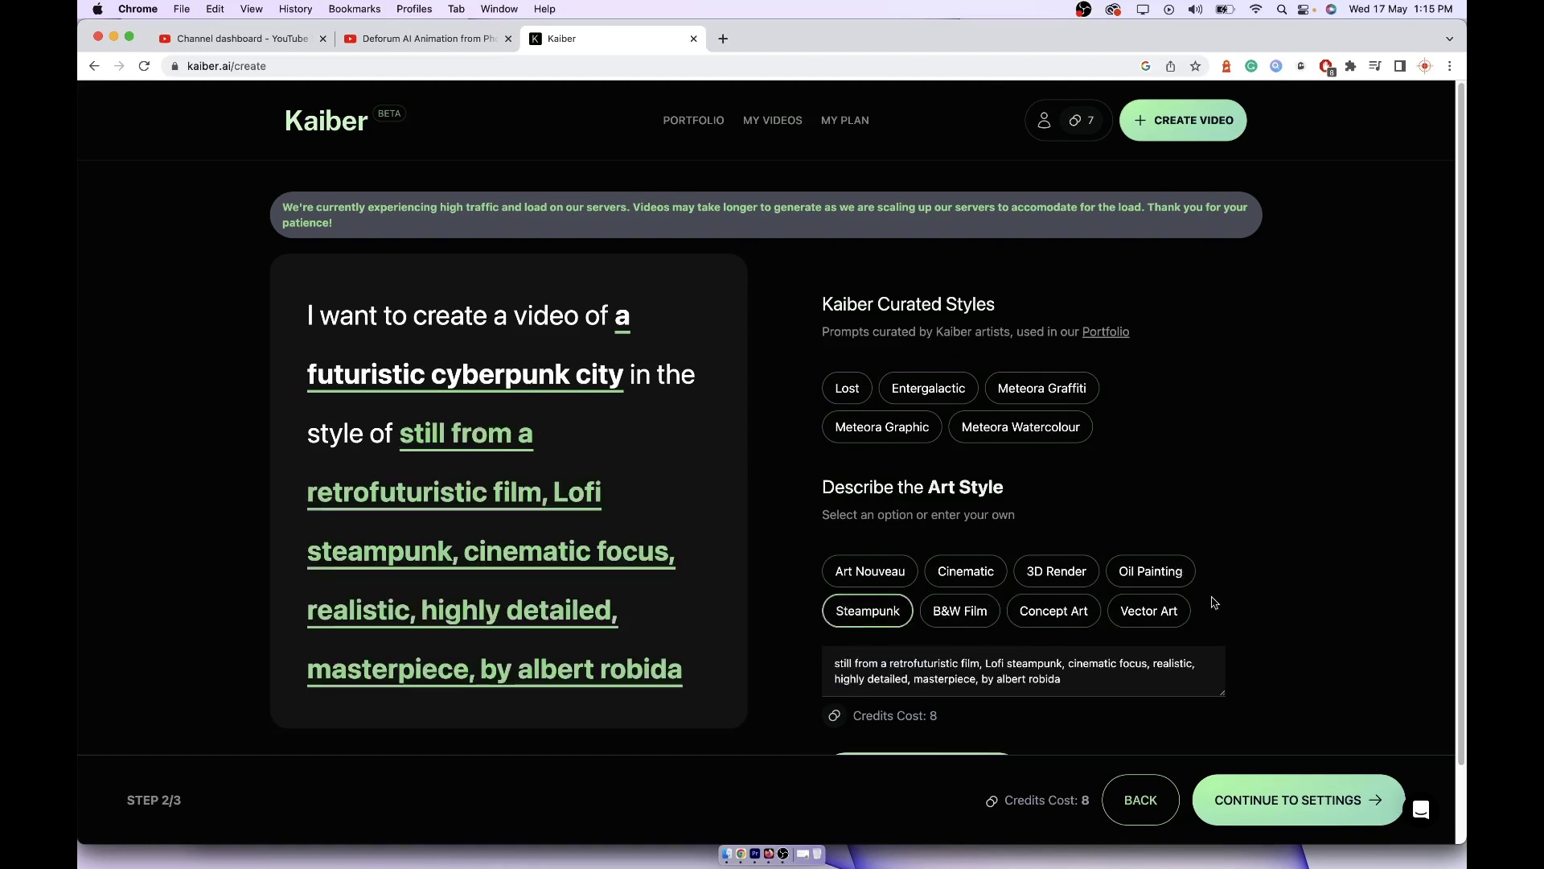
left_click(1314, 814)
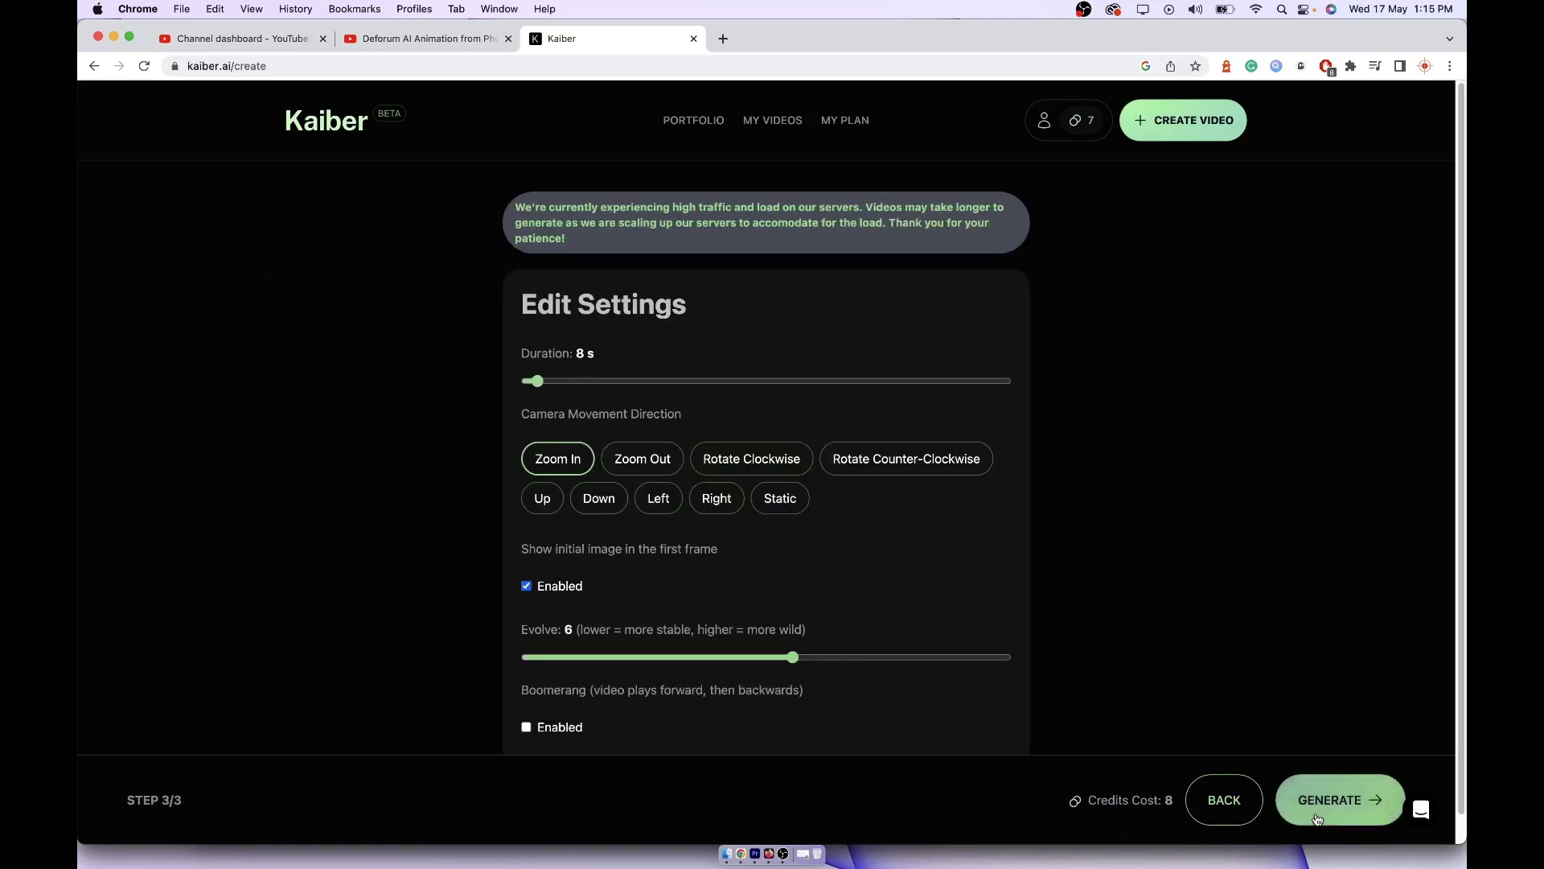
left_click(1215, 814)
left_click_drag(1011, 803, 1084, 798)
left_click(1287, 799)
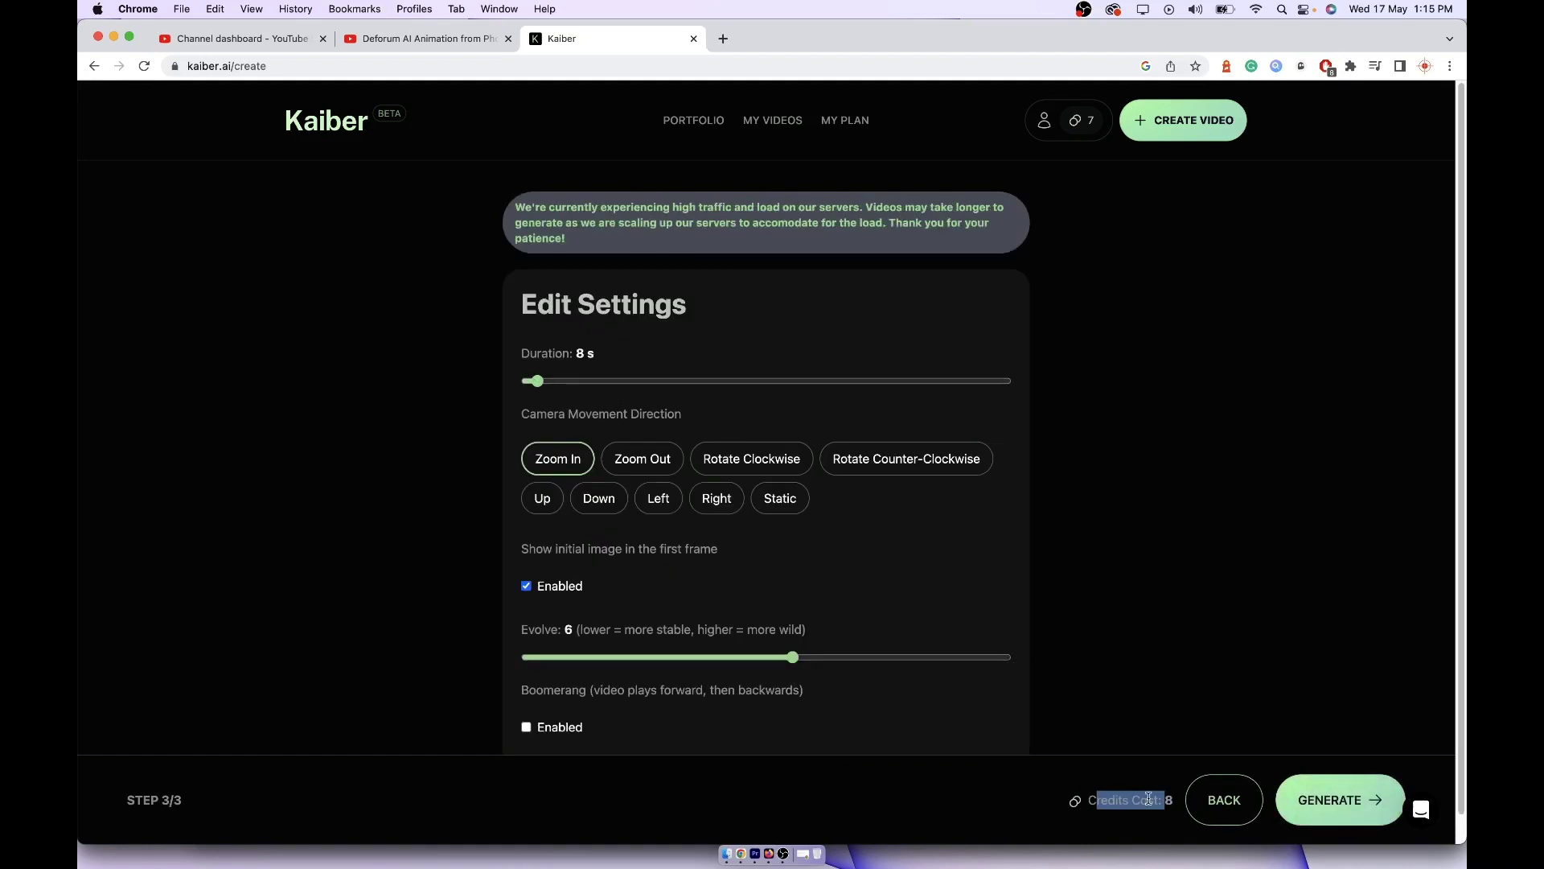
left_click(1148, 798)
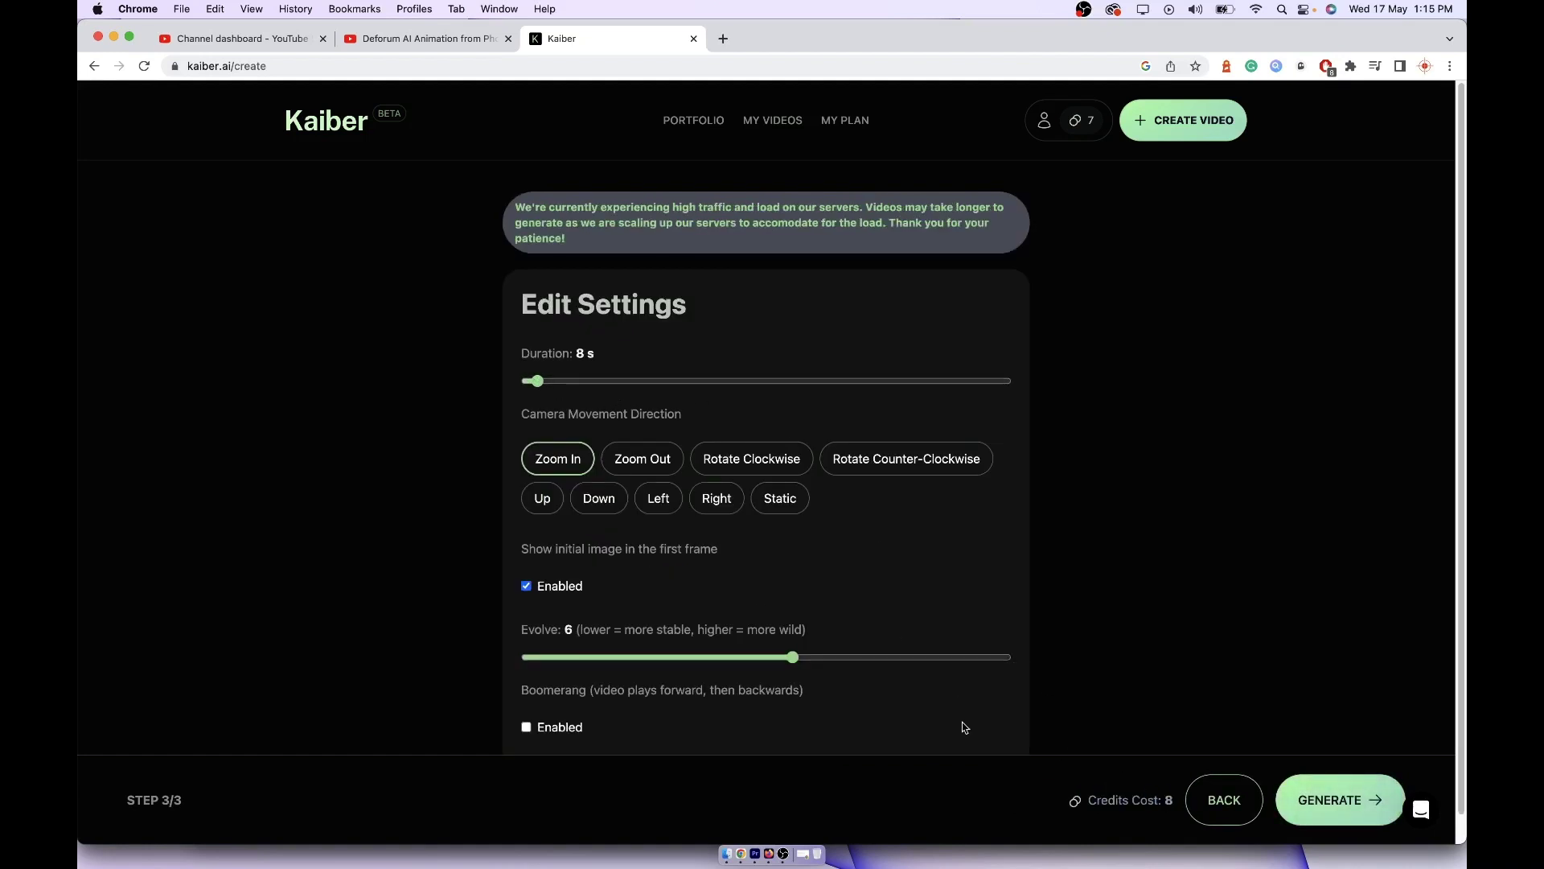
left_click(584, 381)
left_click(539, 382)
left_click_drag(540, 384, 537, 385)
scroll(420, 517, "down", 1)
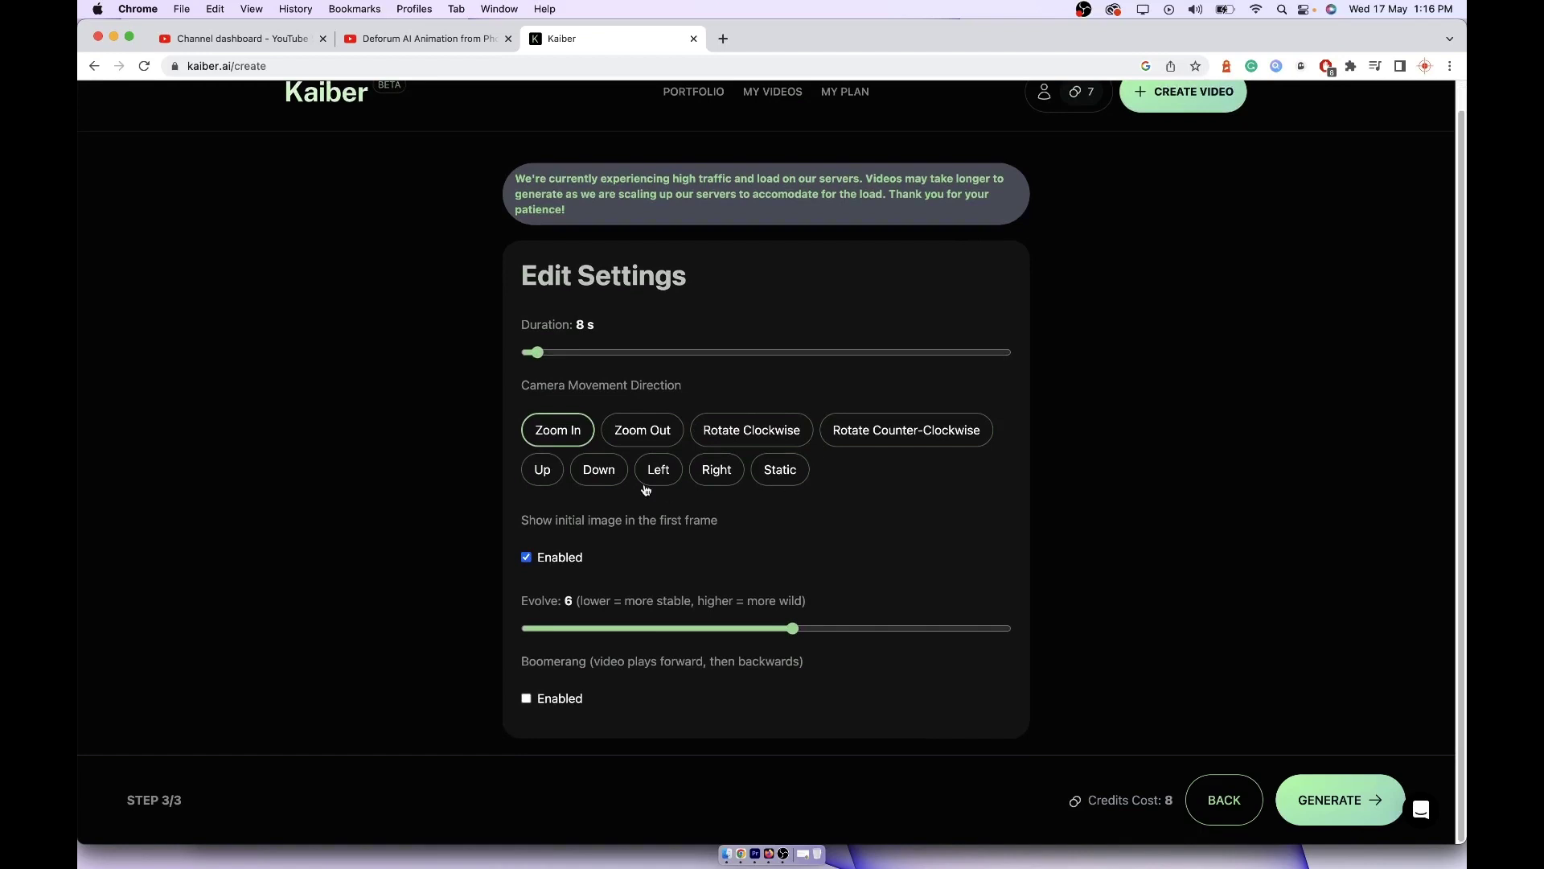
scroll(369, 507, "up", 1)
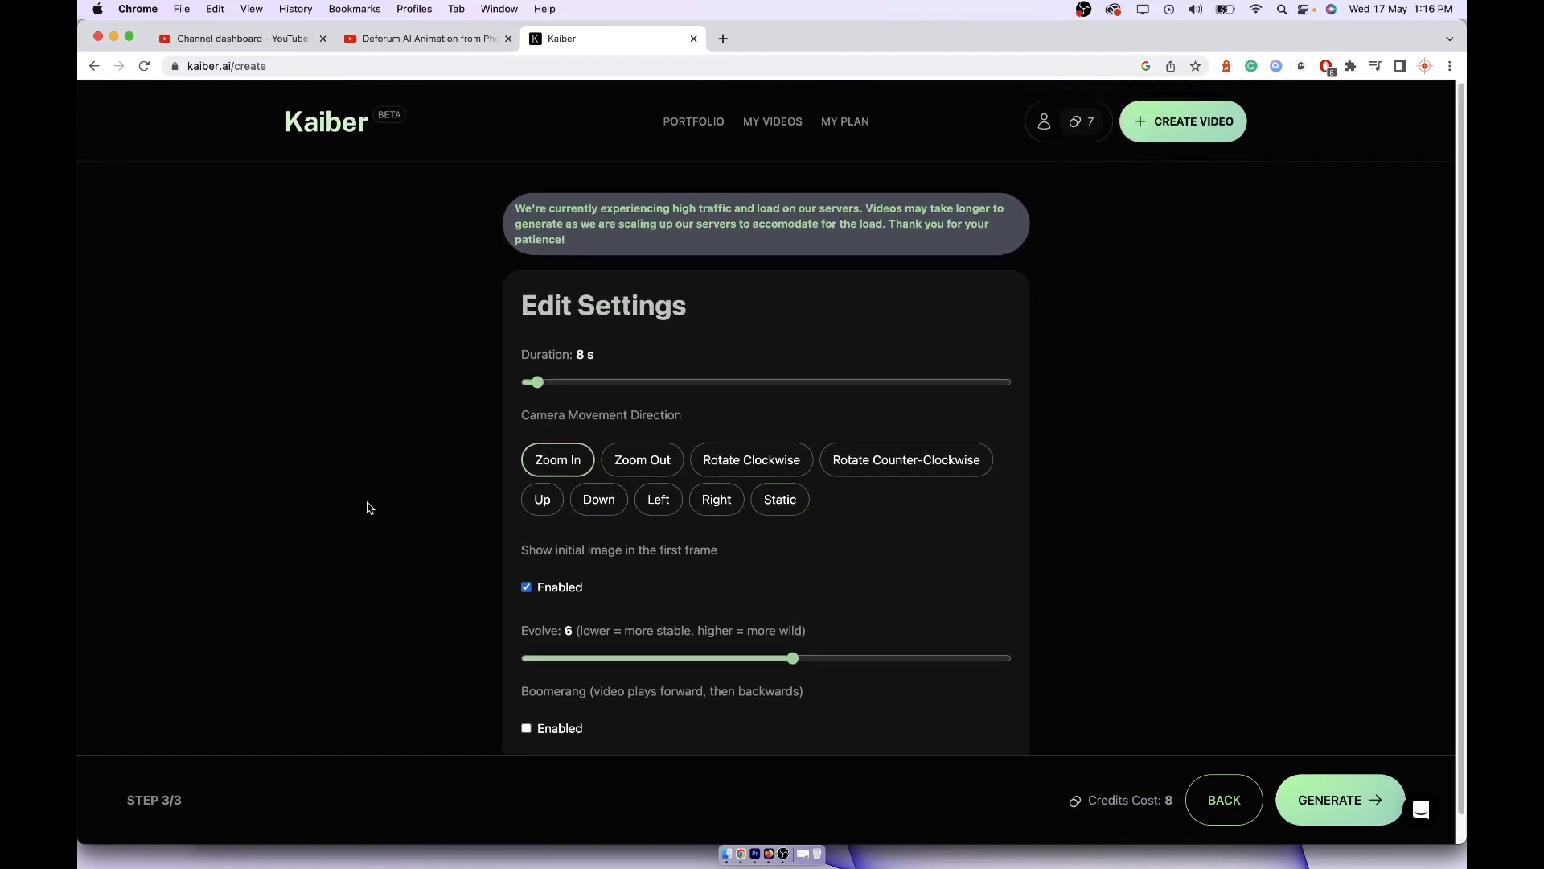
scroll(370, 508, "down", 1)
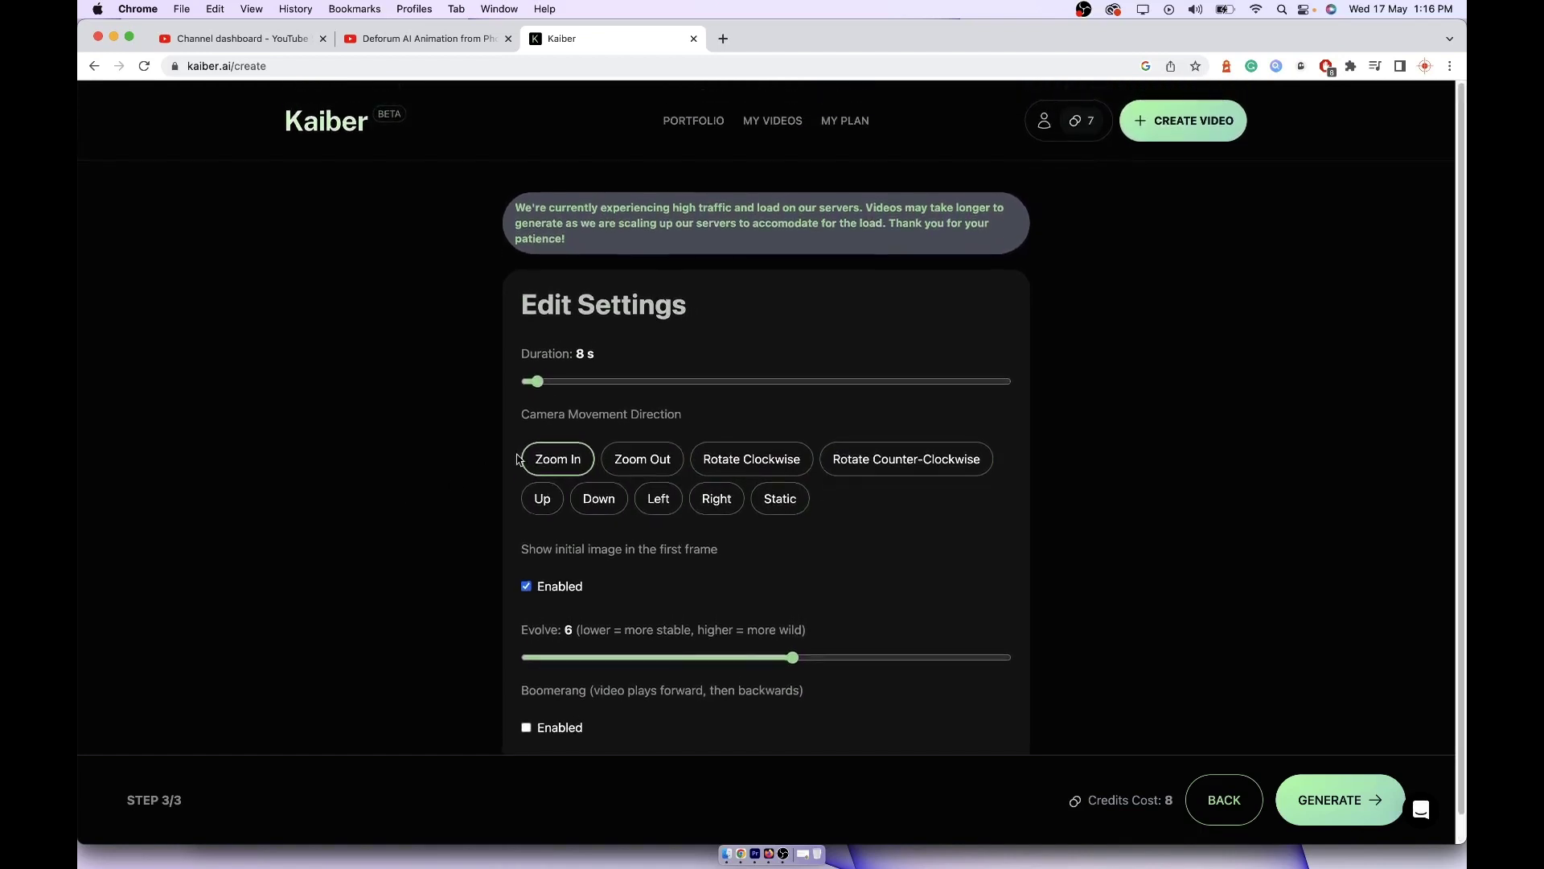
left_click(771, 120)
- Look over My Videos and open the Buy Individual Credits page
scroll(286, 489, "down", 5)
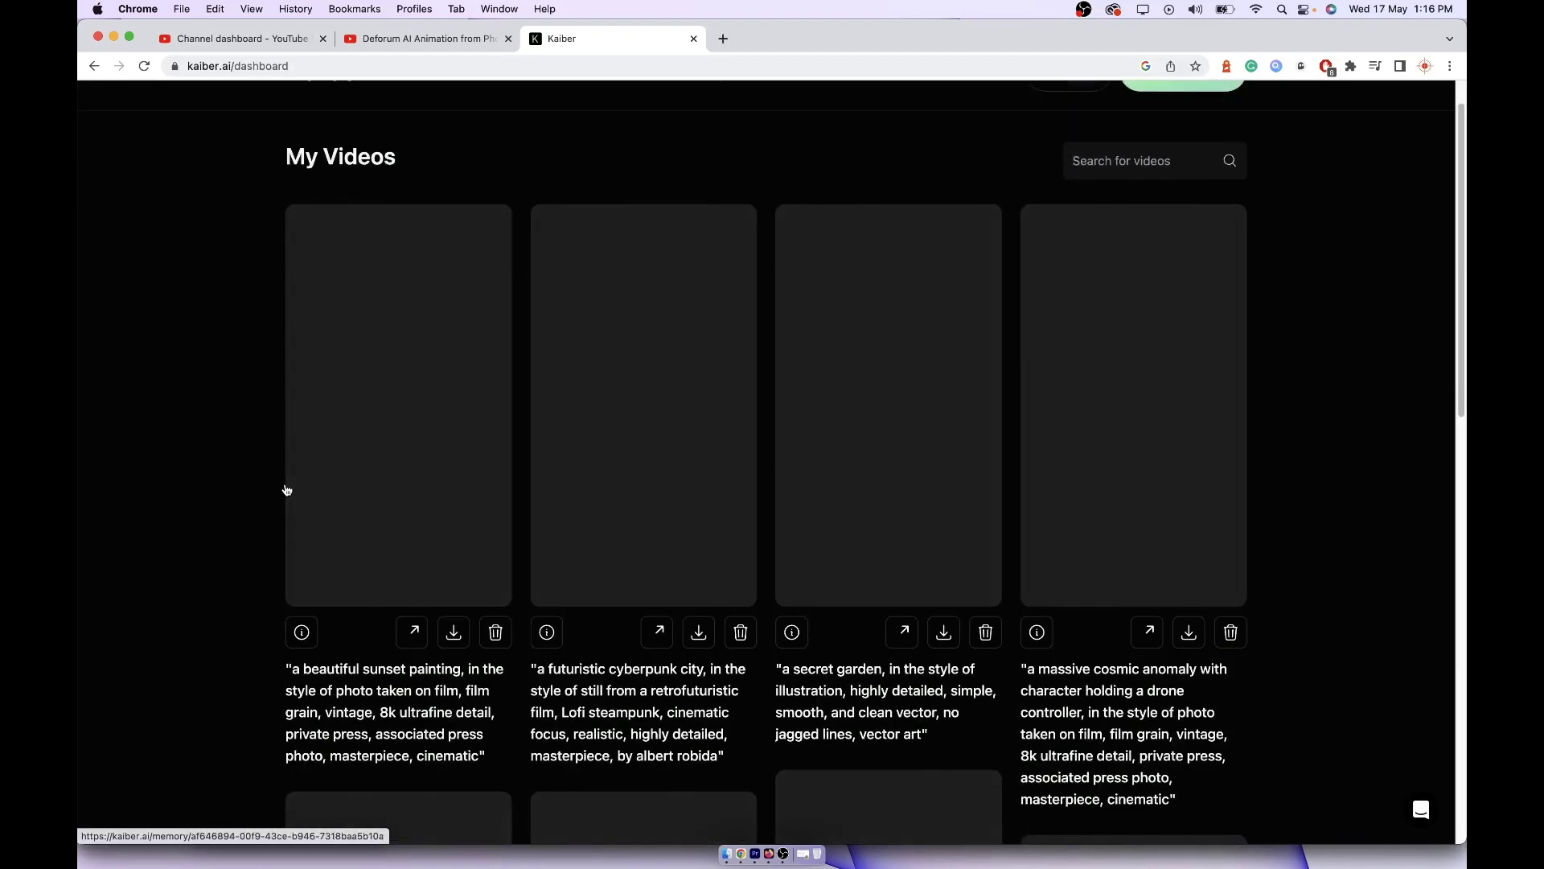
scroll(654, 426, "up", 5)
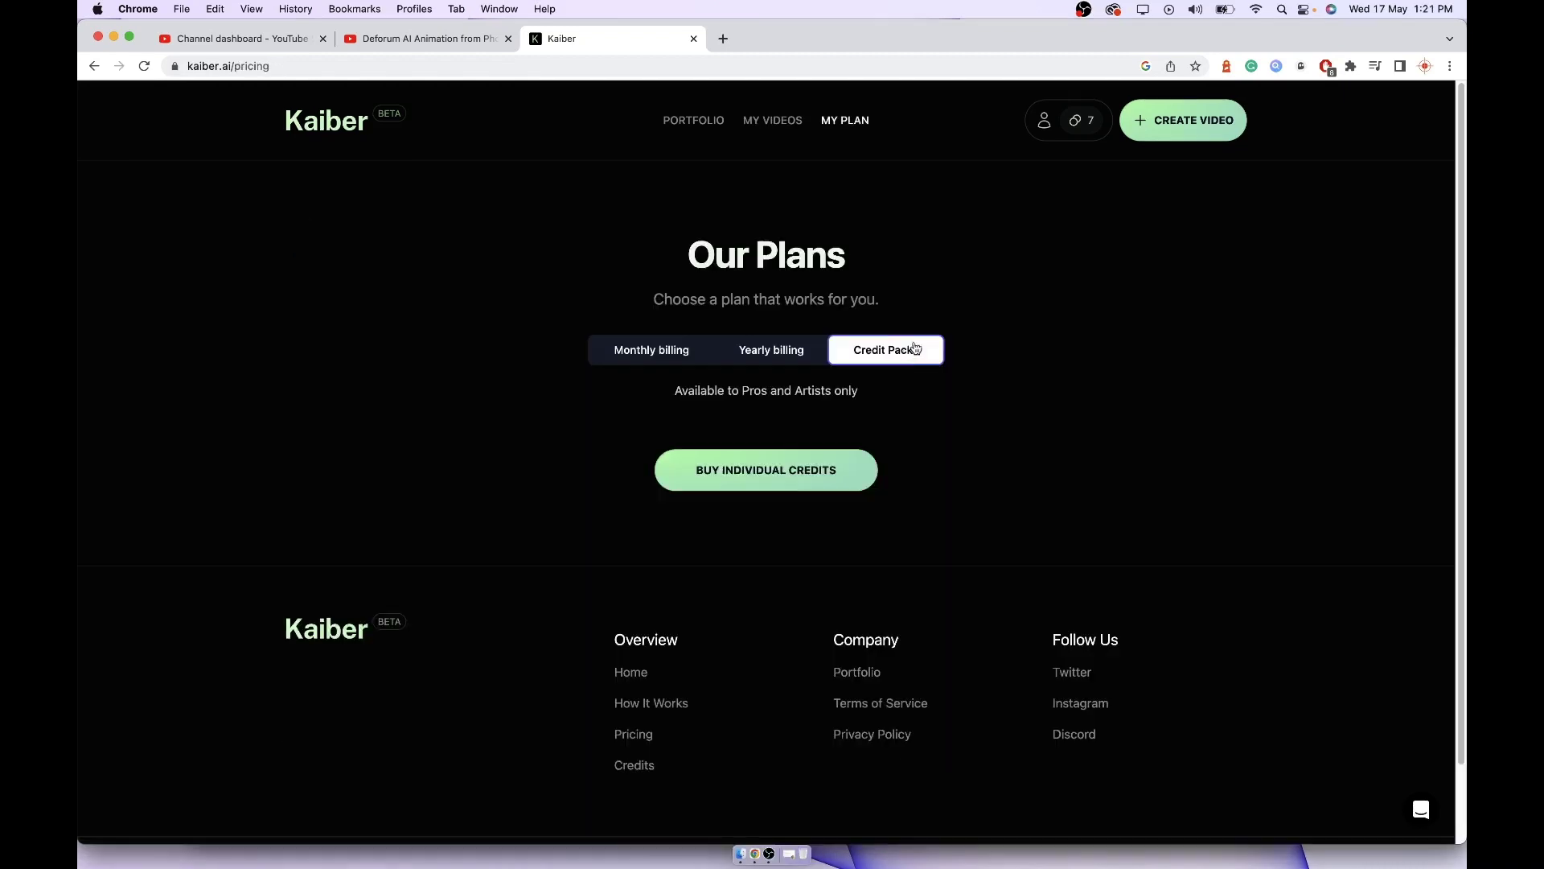
left_click(817, 465)
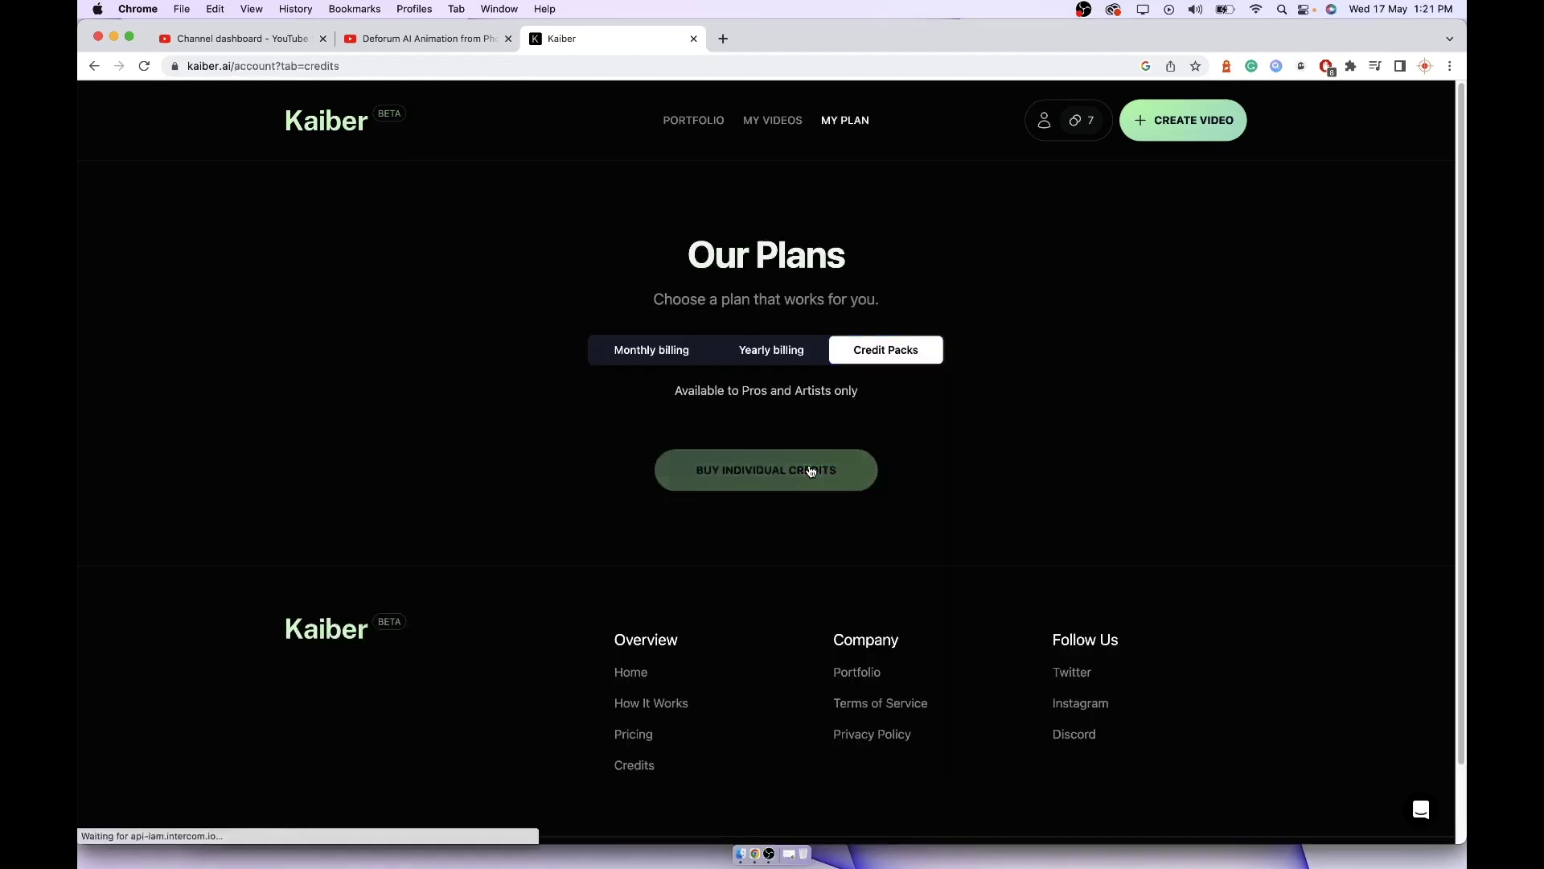
- Step the credit pack up to 200 and 600 credits, then back to 400
left_click(825, 567)
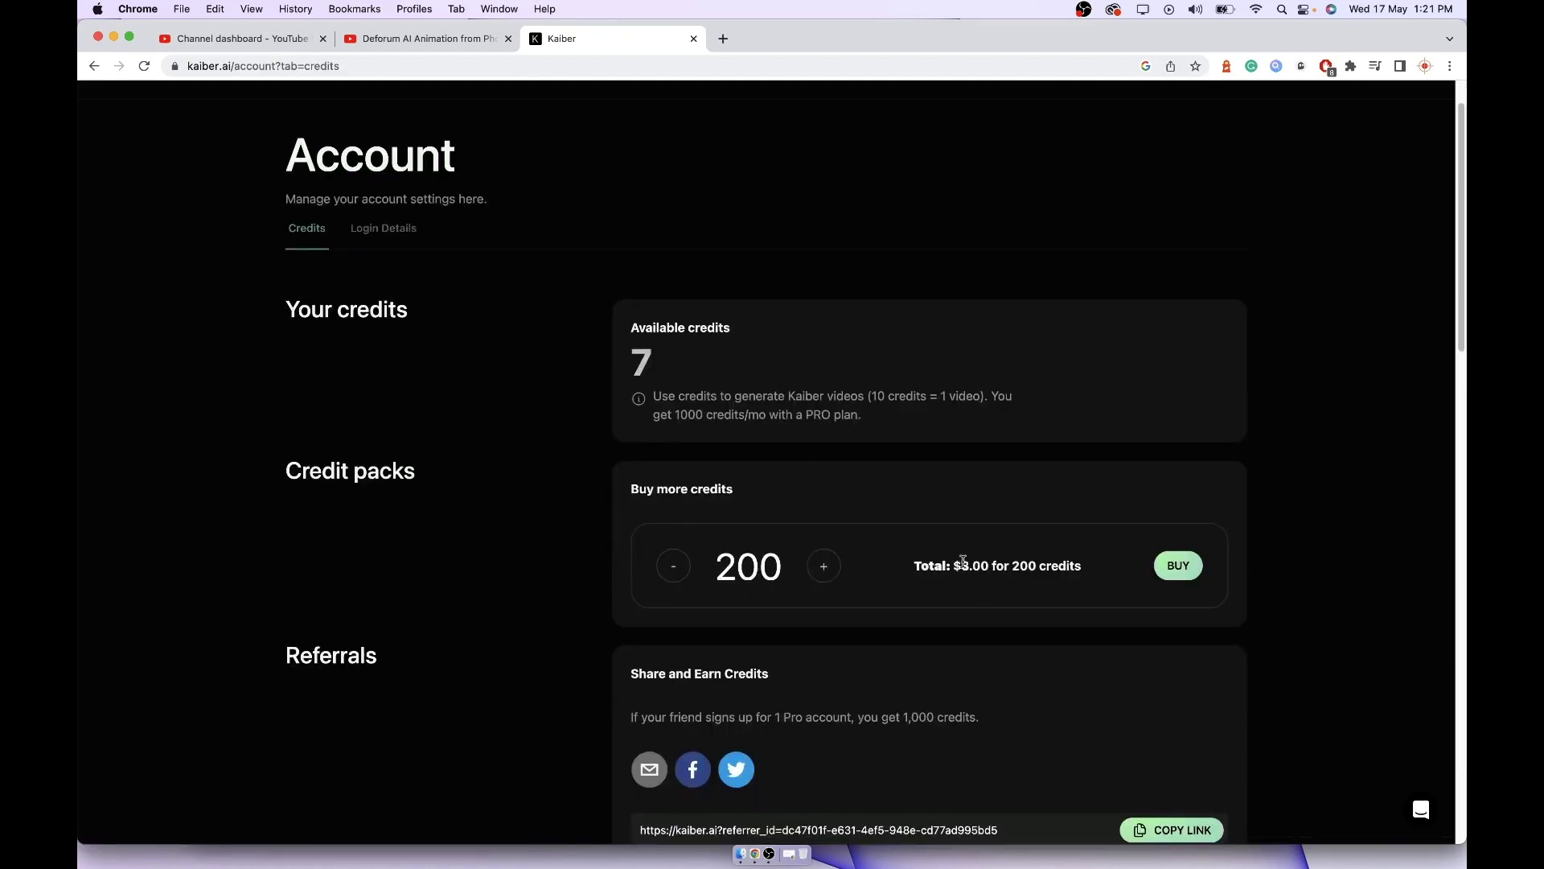
left_click(824, 566)
left_click(824, 567)
left_click(824, 566)
left_click(824, 567)
left_click(681, 574)
left_click(681, 574)
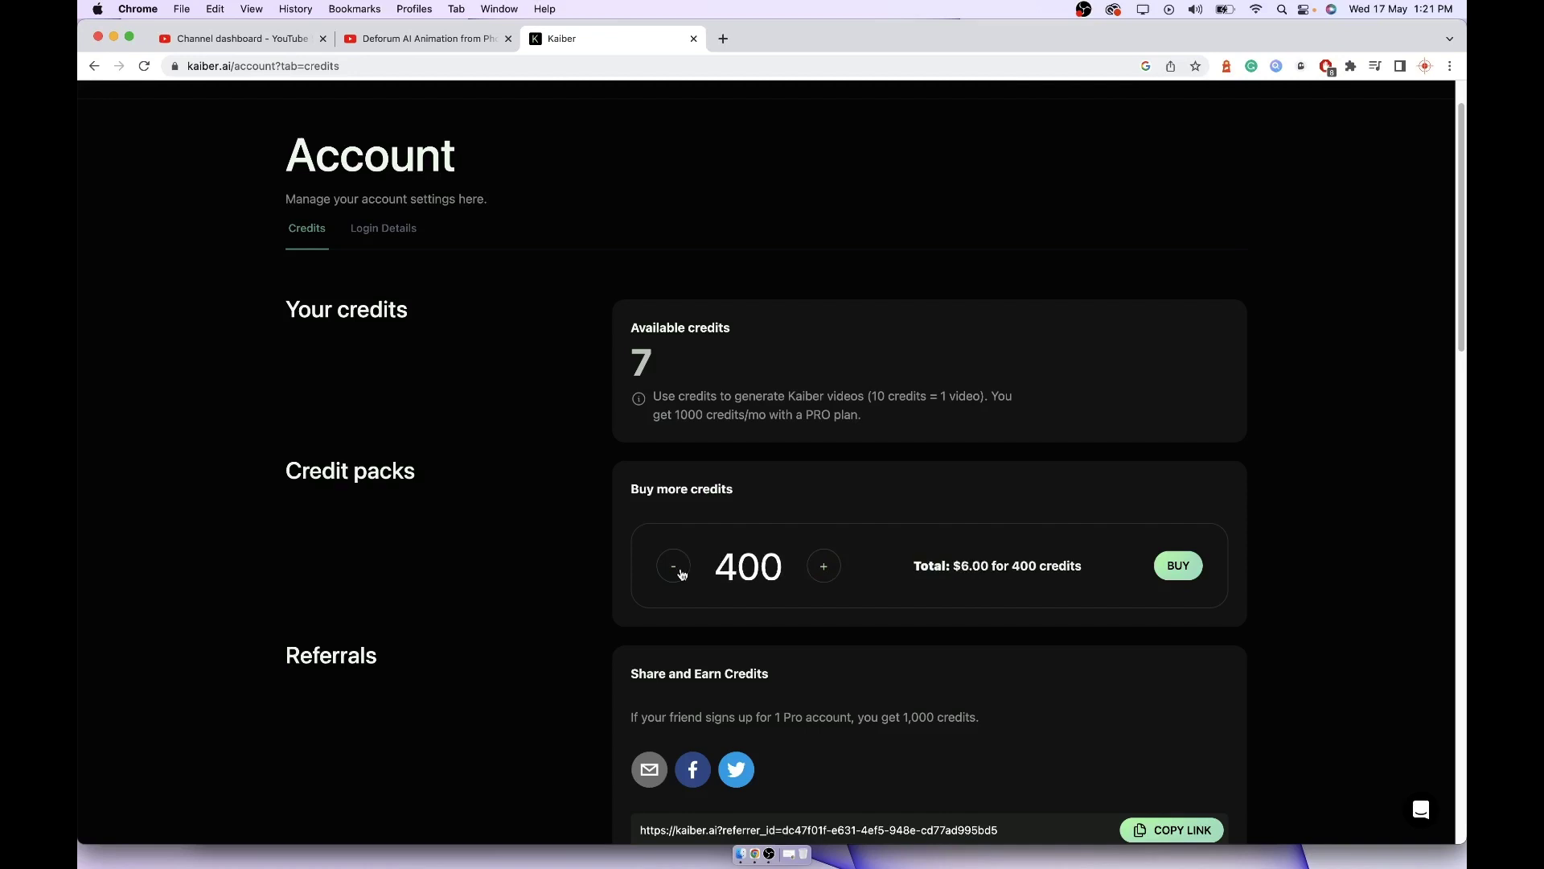
left_click(681, 573)
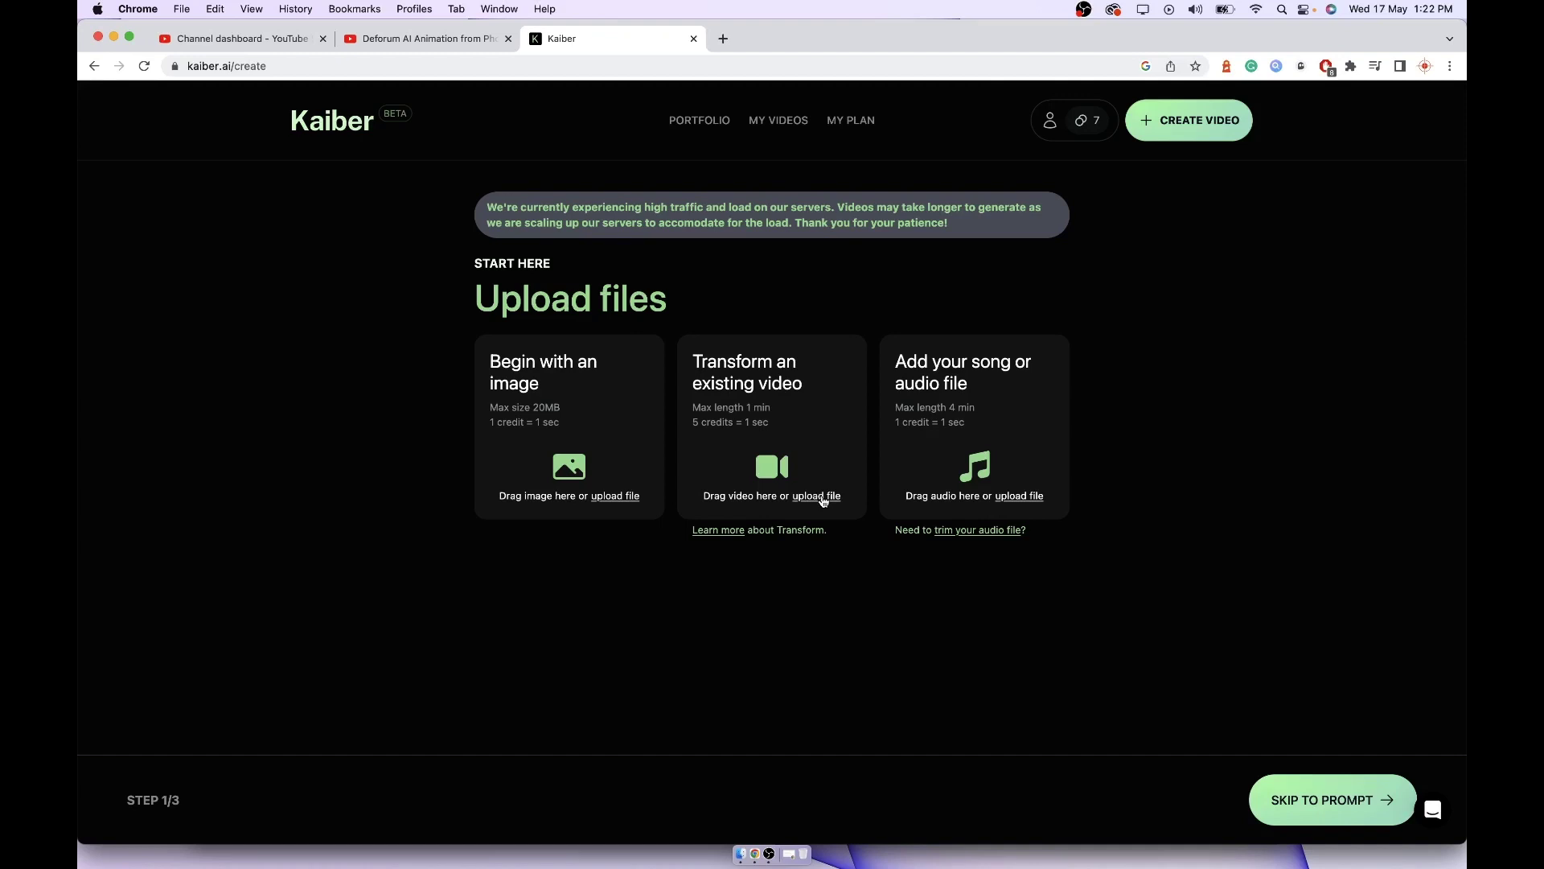
- Cancel the video upload under Transform an existing video and skip straight to the prompt
left_click(824, 498)
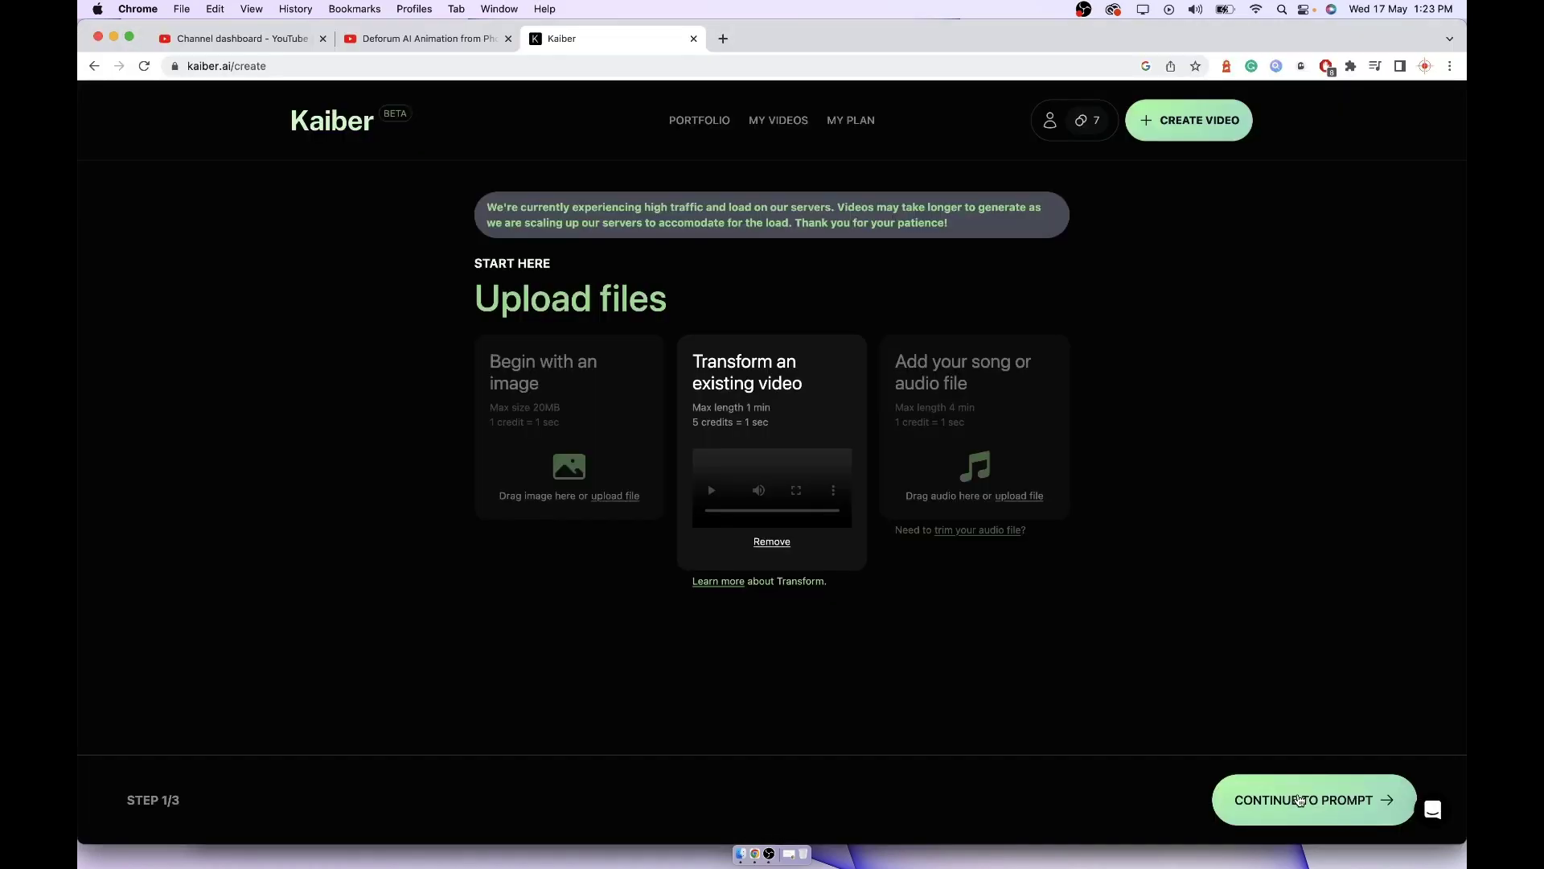
left_click(1300, 799)
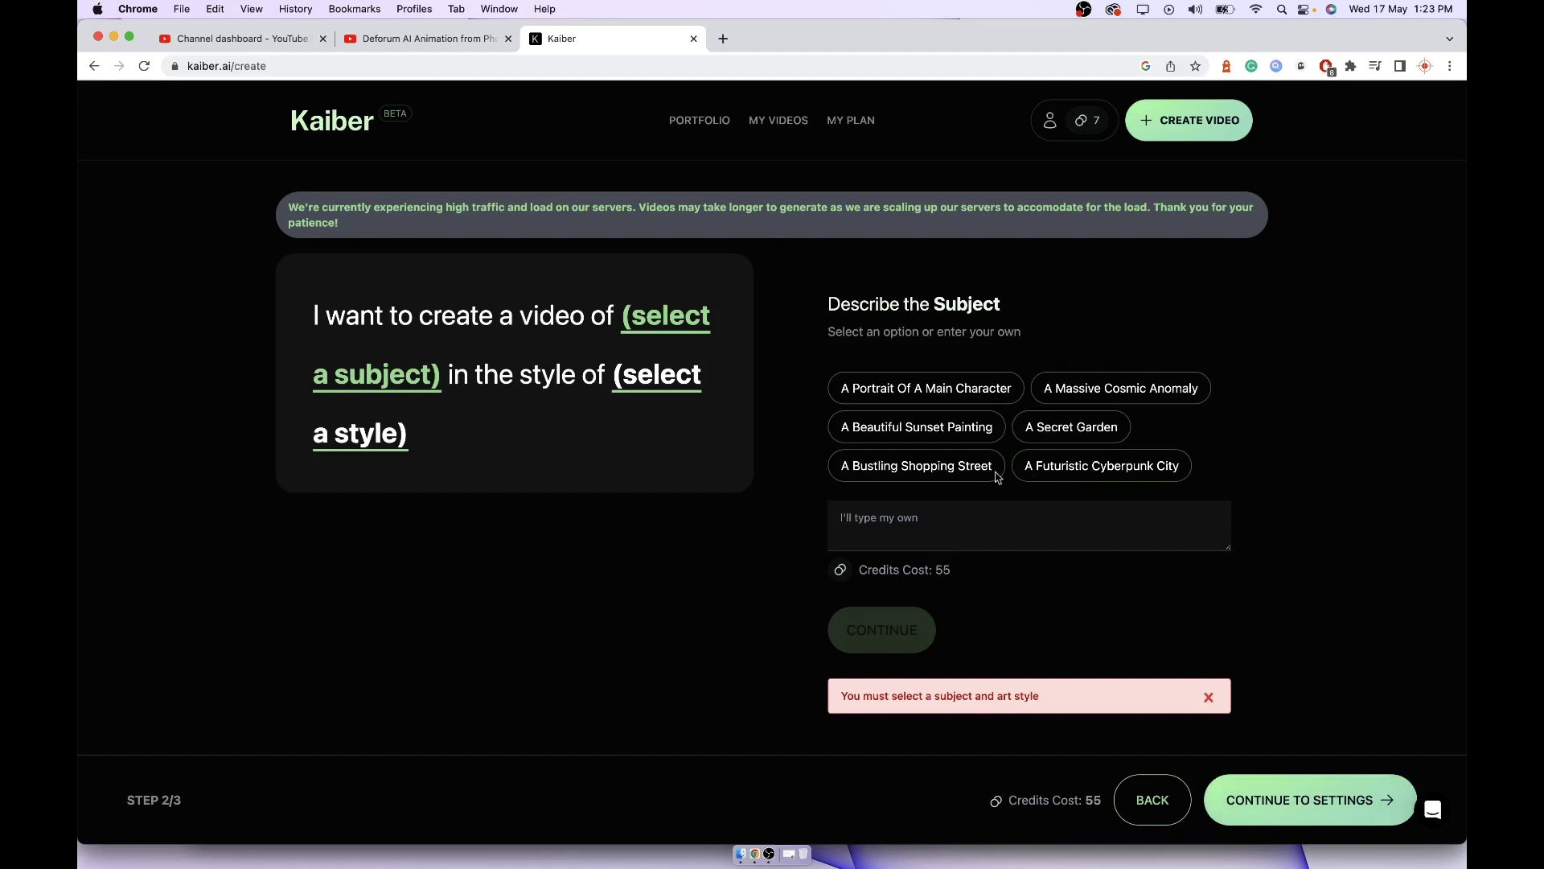
- Choose A Futuristic Cyberpunk City as subject and edit the 3D, octane render style description
left_click(1084, 471)
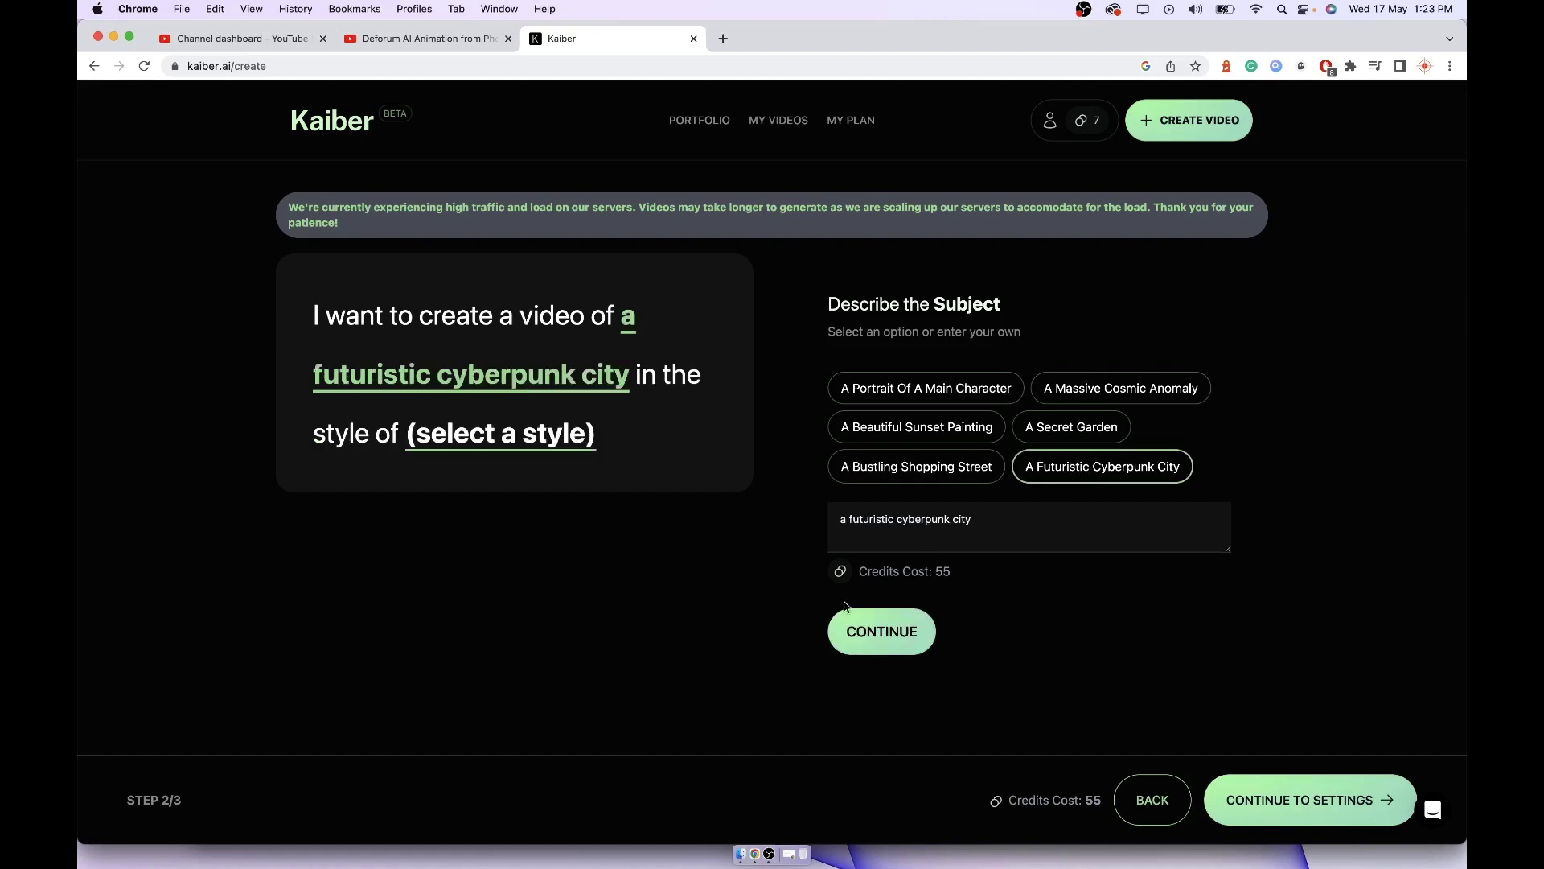
double_click(943, 571)
left_click_drag(883, 573, 861, 574)
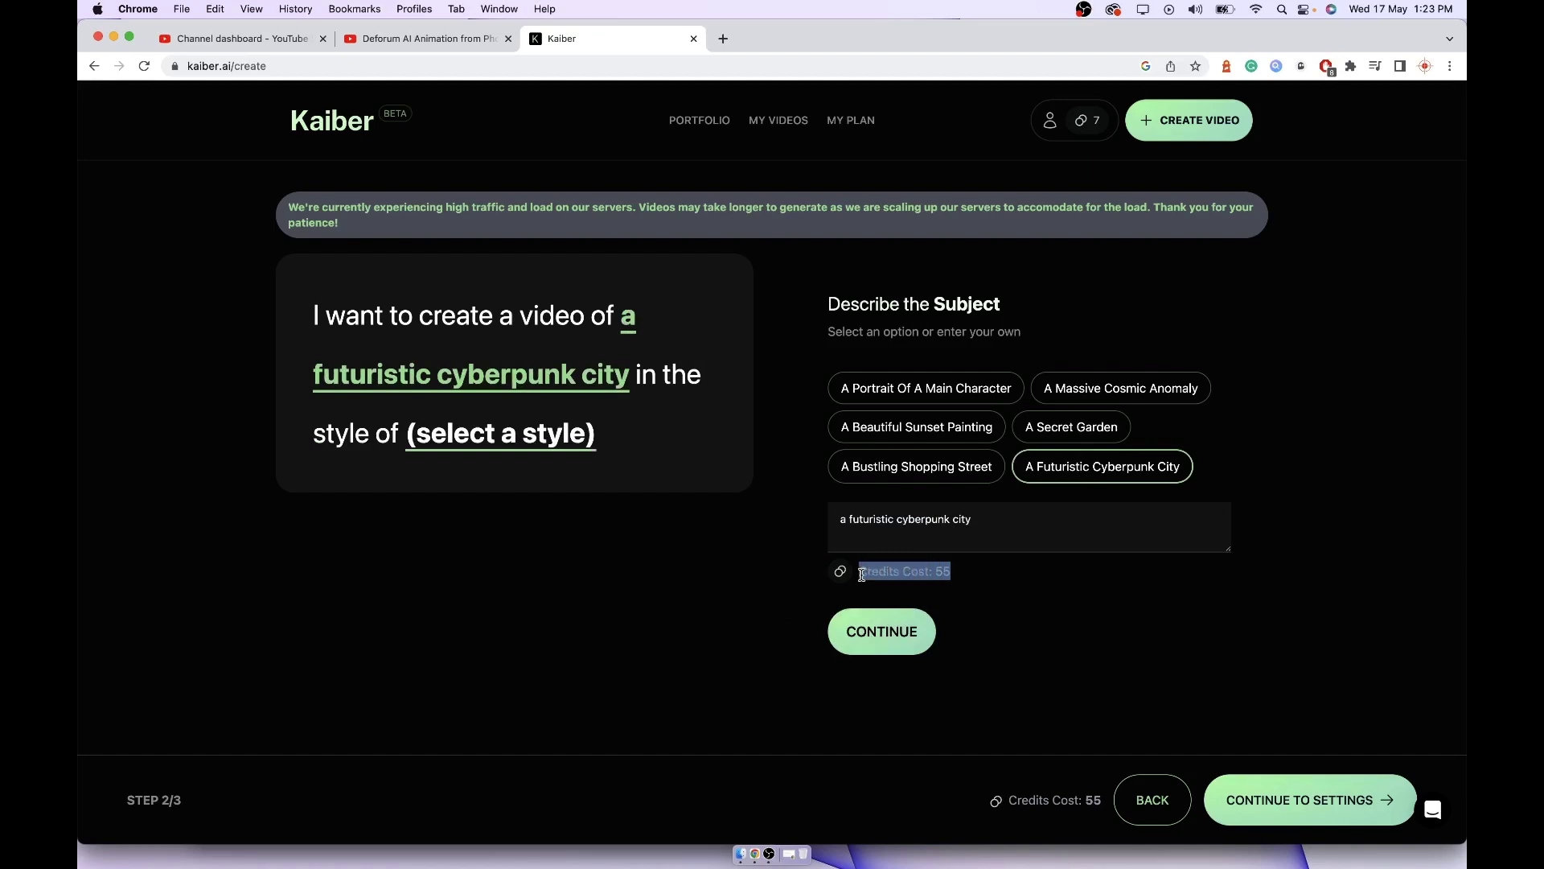
left_click(946, 587)
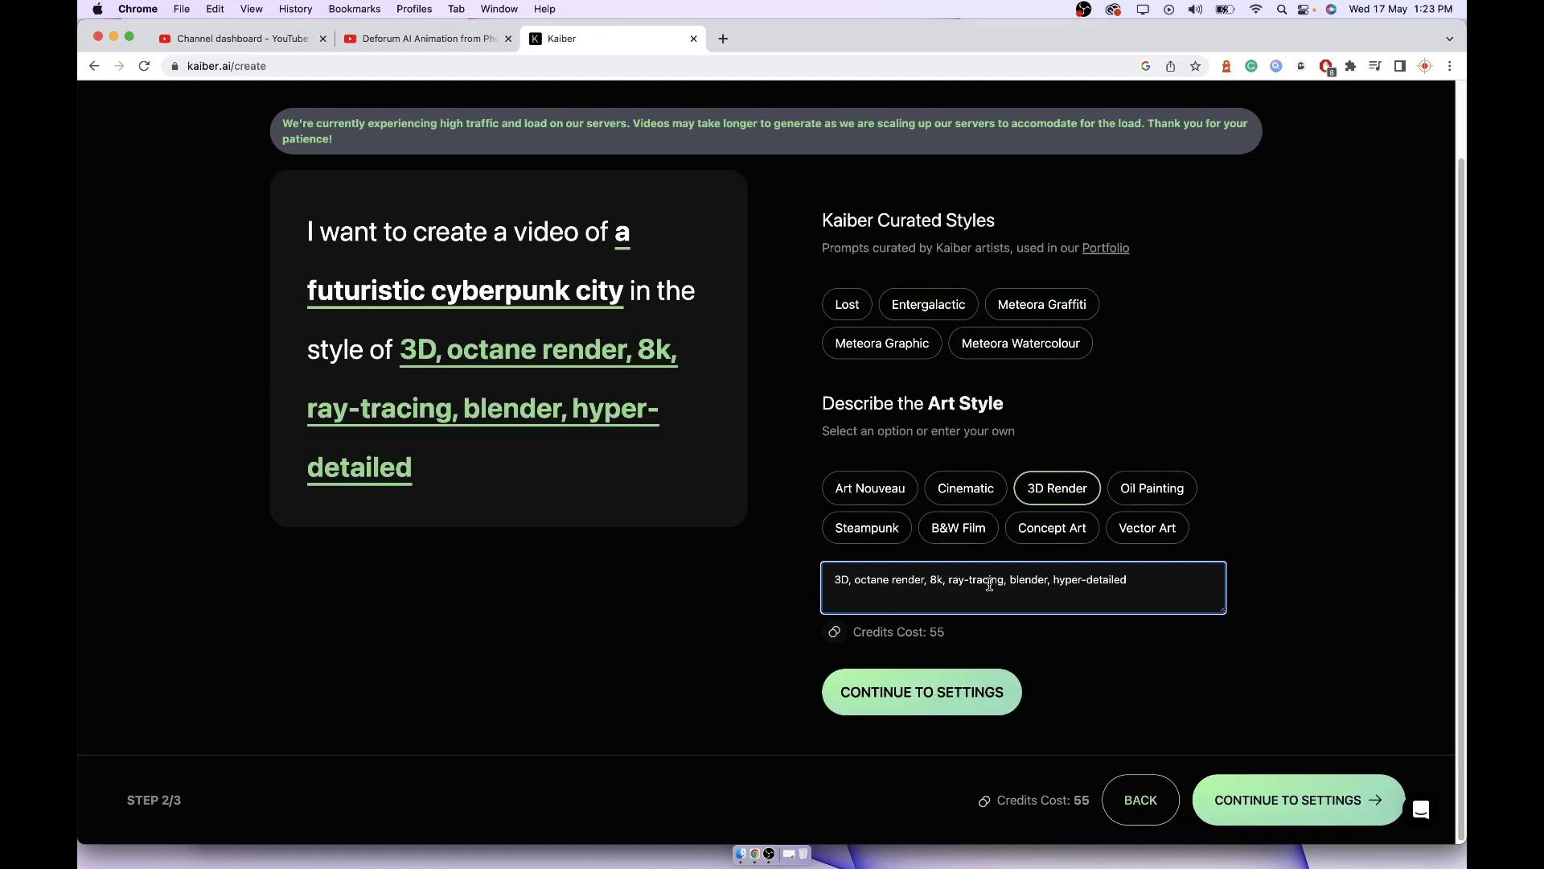
left_click(1134, 581)
left_click(925, 690)
double_click(278, 137)
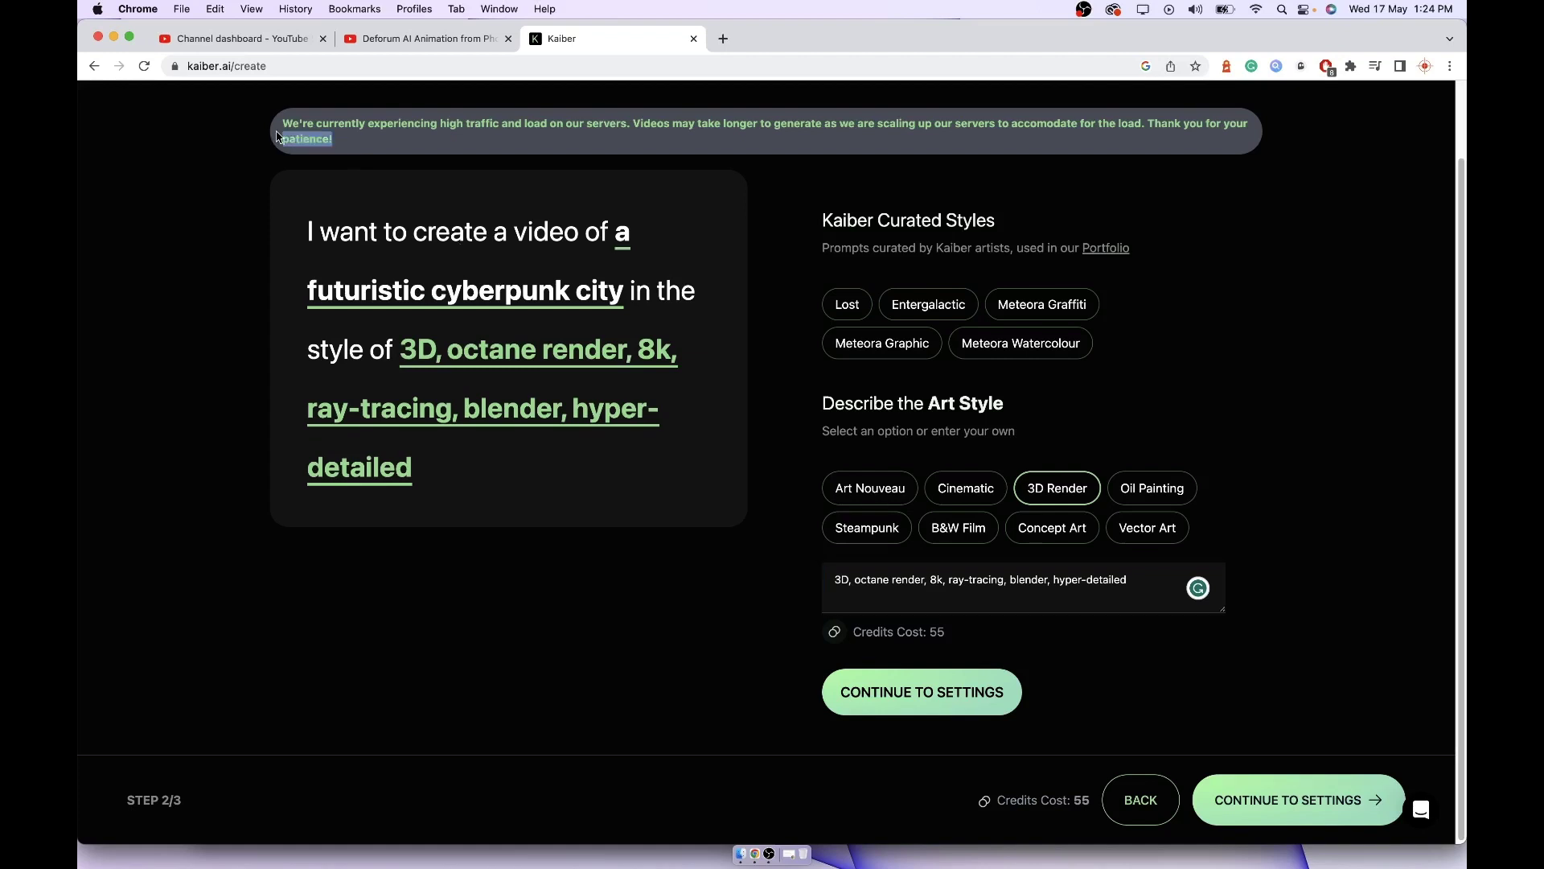